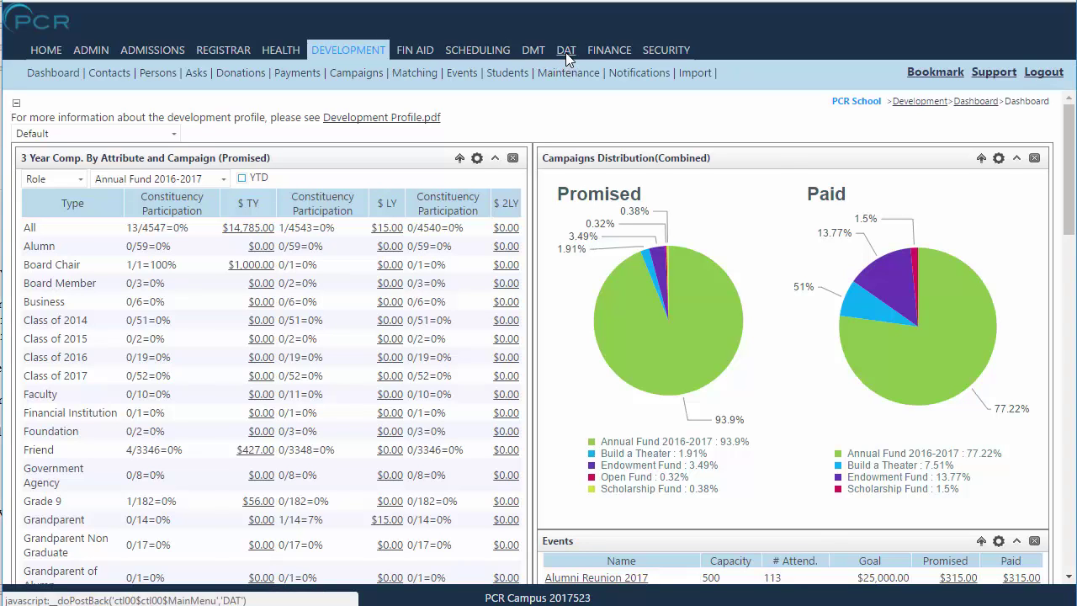
Open the DAT queries list, filter it to the PCR (Imported) group, and look through the reports
{"action": "left_click", "coordinate": [566, 57]}
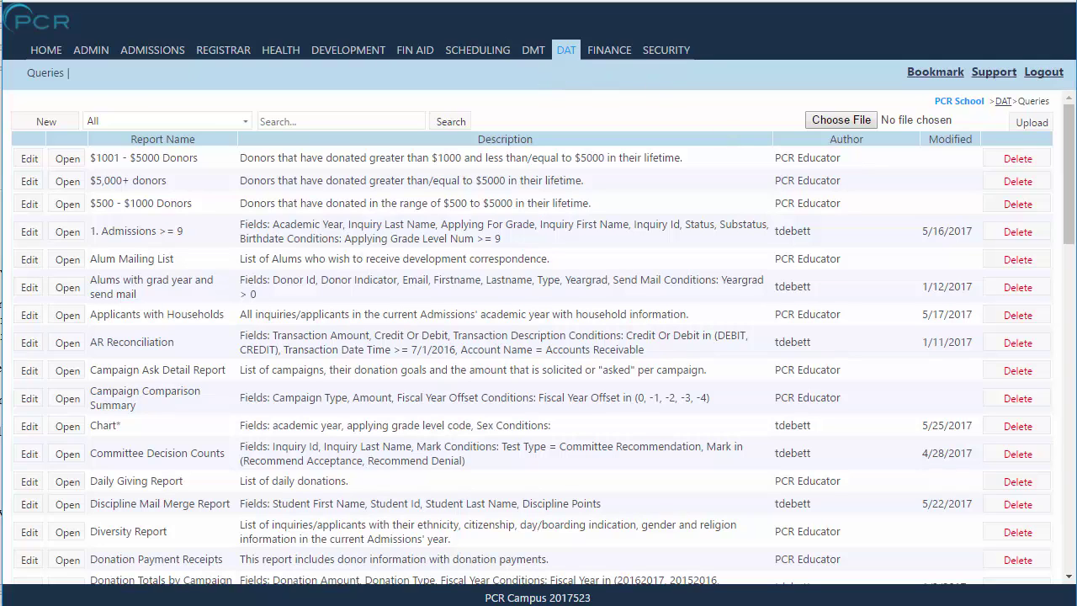
{"action": "left_click", "coordinate": [559, 52]}
{"action": "left_click", "coordinate": [194, 122]}
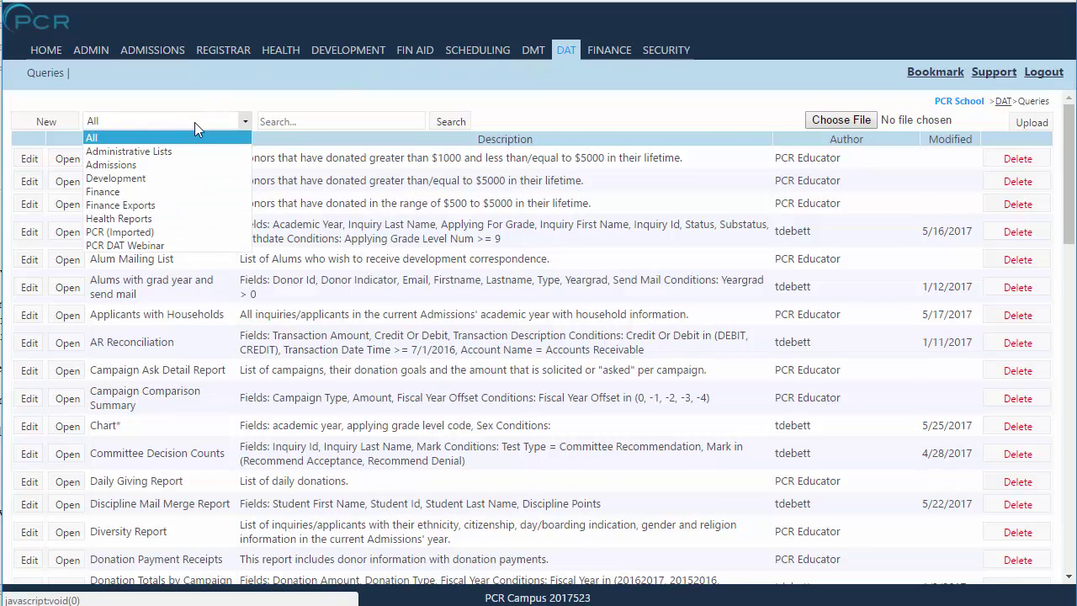
{"action": "left_click", "coordinate": [126, 232]}
{"action": "scroll", "coordinate": [452, 294], "scroll_direction": "down", "scroll_amount": 2}
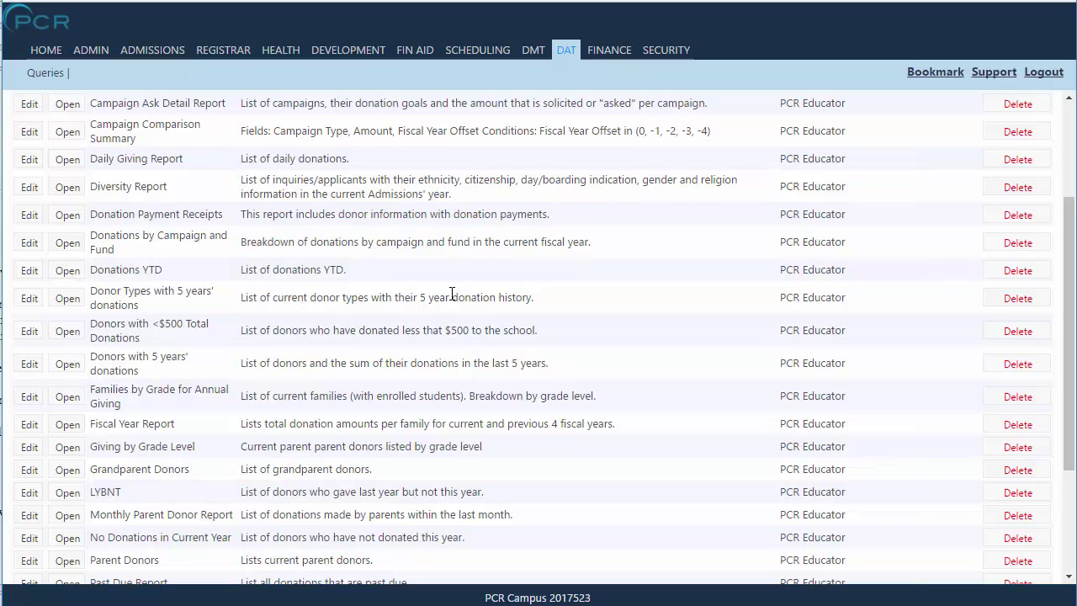
{"action": "scroll", "coordinate": [453, 293], "scroll_direction": "up", "scroll_amount": 3}
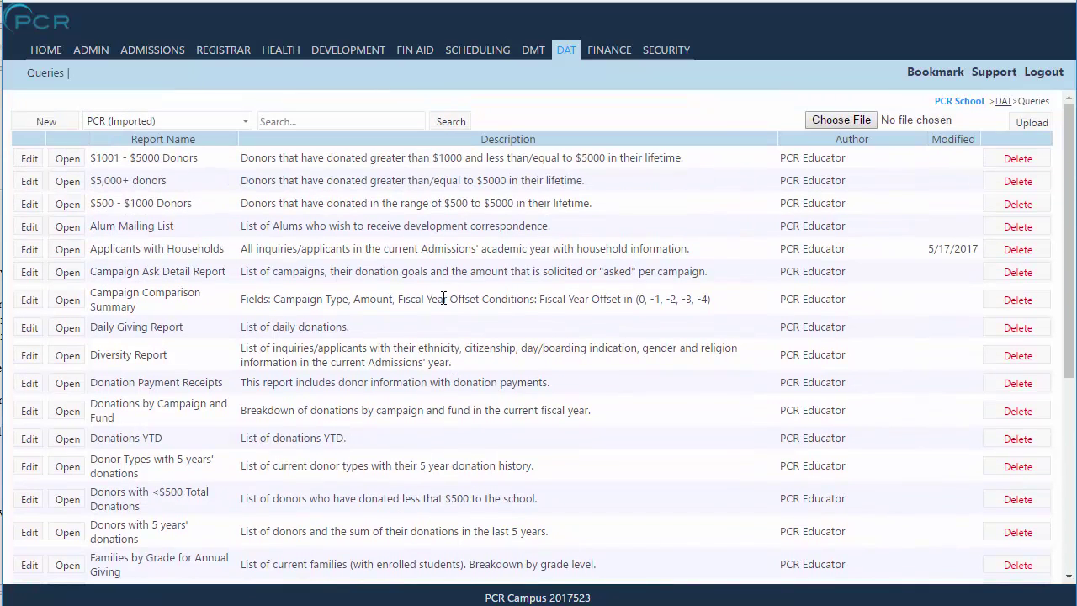
Open the $1001 - $5000 Donors report and review its results and the available rows-per-page options
{"action": "left_click", "coordinate": [70, 159]}
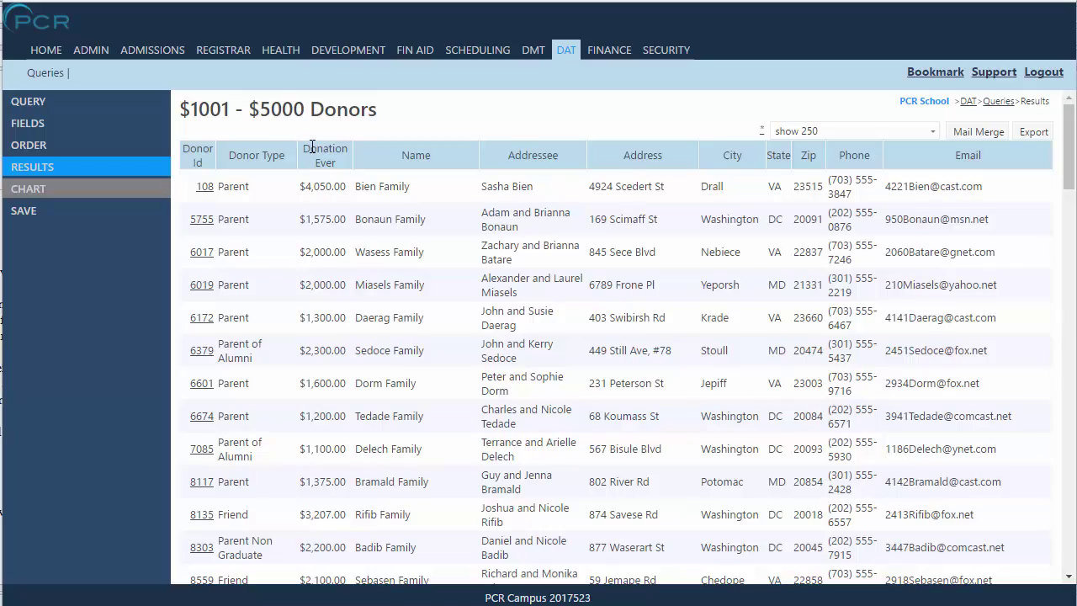
{"action": "scroll", "coordinate": [316, 171], "scroll_direction": "down", "scroll_amount": 3}
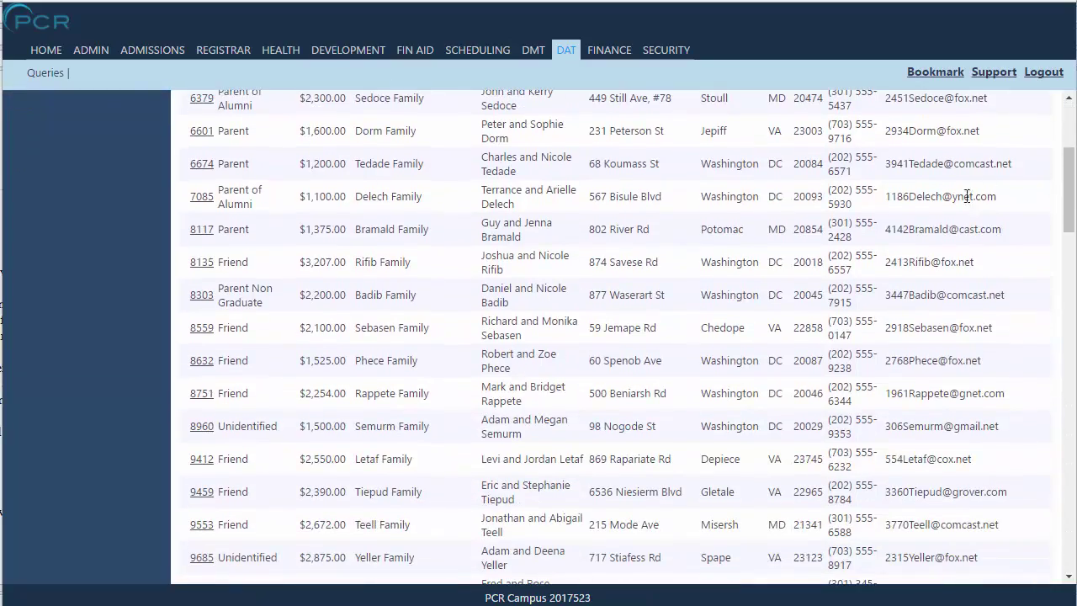
{"action": "left_click_drag", "start_coordinate": [1069, 192], "coordinate": [1064, 551]}
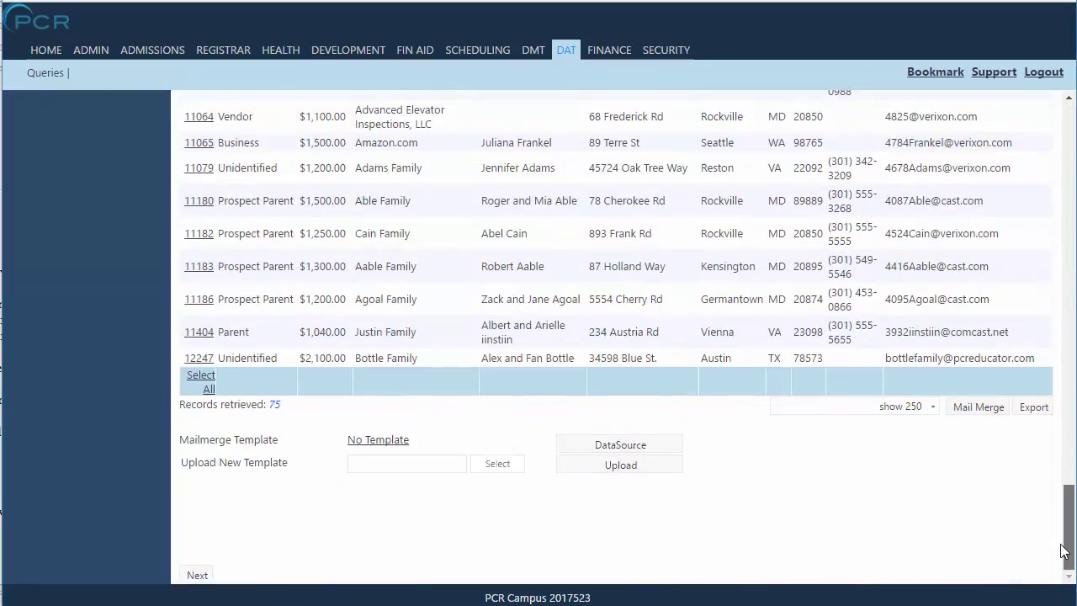
{"action": "left_click", "coordinate": [927, 410]}
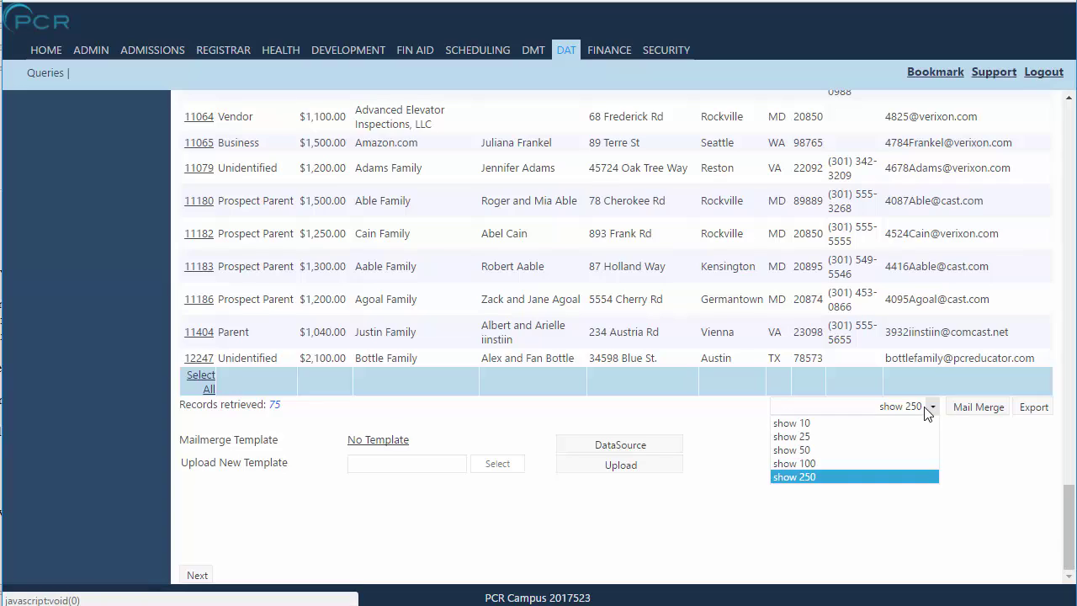
{"action": "left_click", "coordinate": [927, 410]}
{"action": "left_click_drag", "start_coordinate": [1065, 525], "coordinate": [1049, 132]}
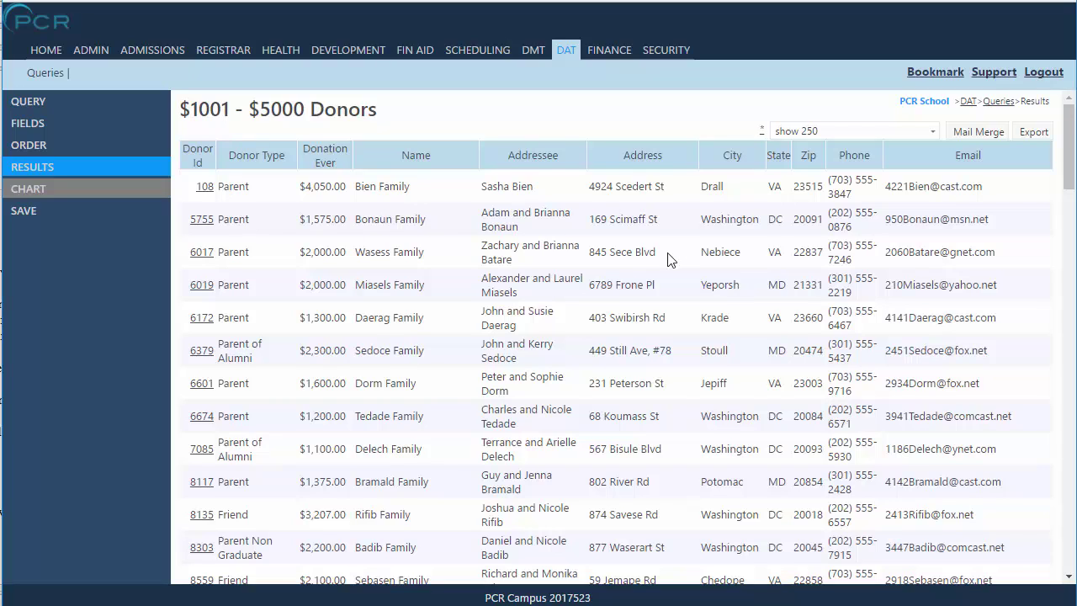
Open the Households connection in the report's query and add Household Country to its display fields
{"action": "left_click", "coordinate": [59, 110]}
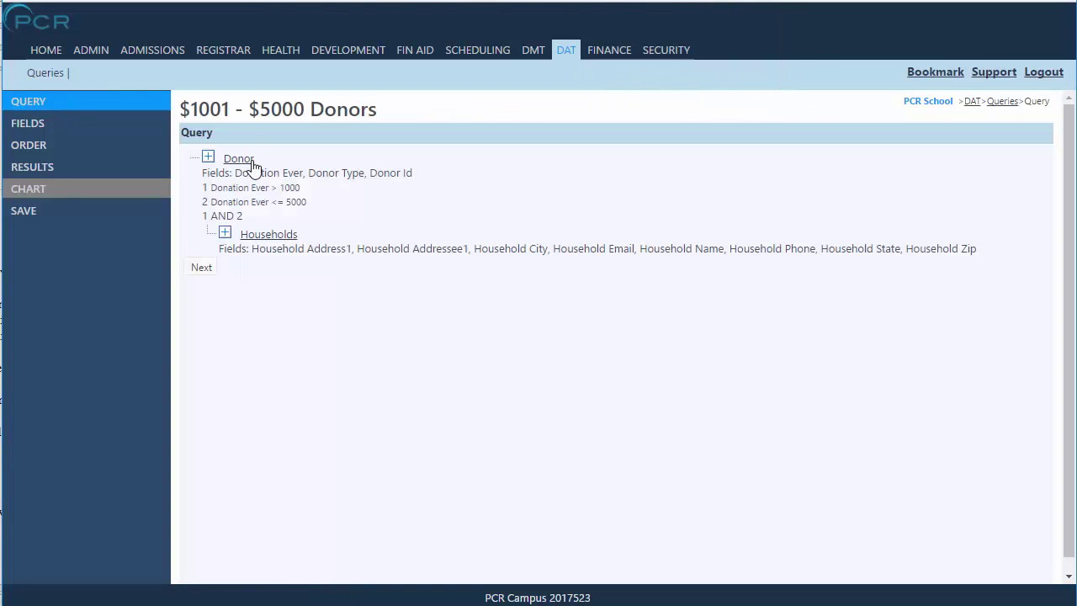
{"action": "left_click", "coordinate": [259, 239]}
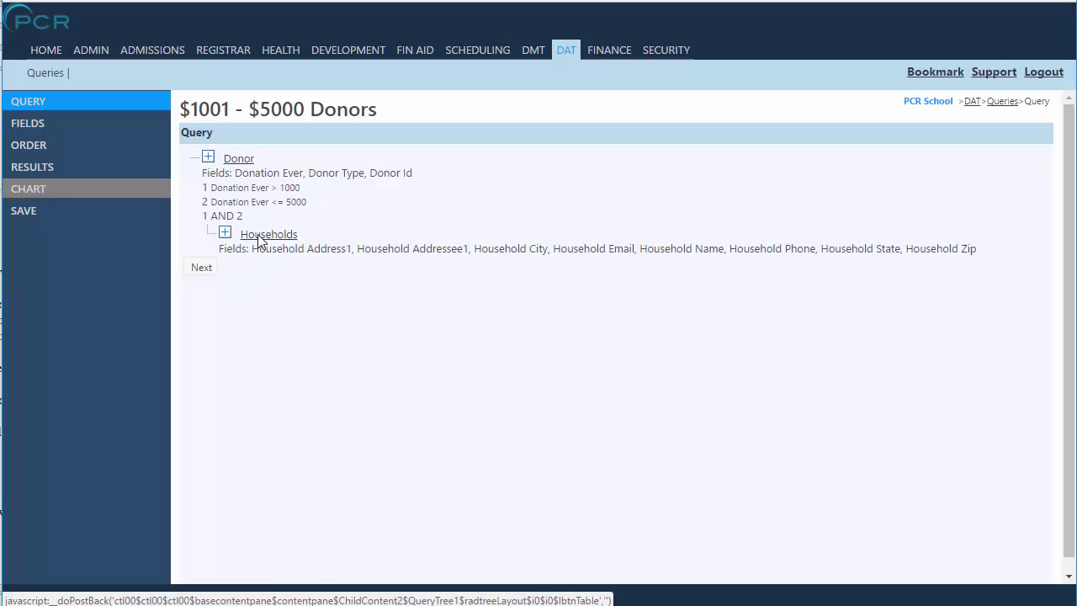
{"action": "left_click", "coordinate": [259, 236]}
{"action": "scroll", "coordinate": [812, 403], "scroll_direction": "down", "scroll_amount": 5}
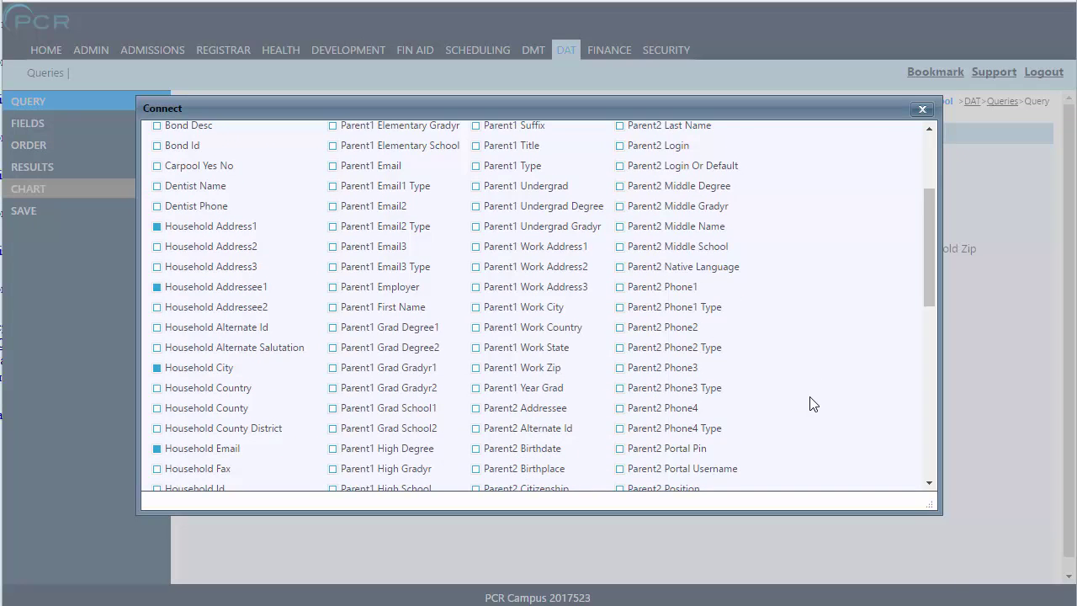
{"action": "scroll", "coordinate": [812, 404], "scroll_direction": "down", "scroll_amount": 1}
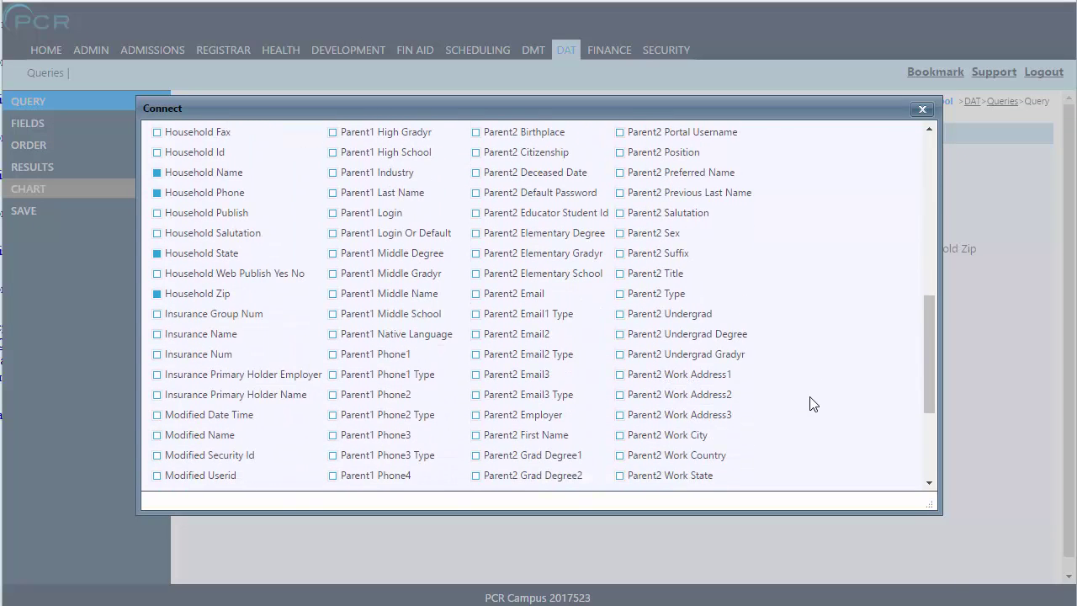
{"action": "scroll", "coordinate": [813, 404], "scroll_direction": "up", "scroll_amount": 6}
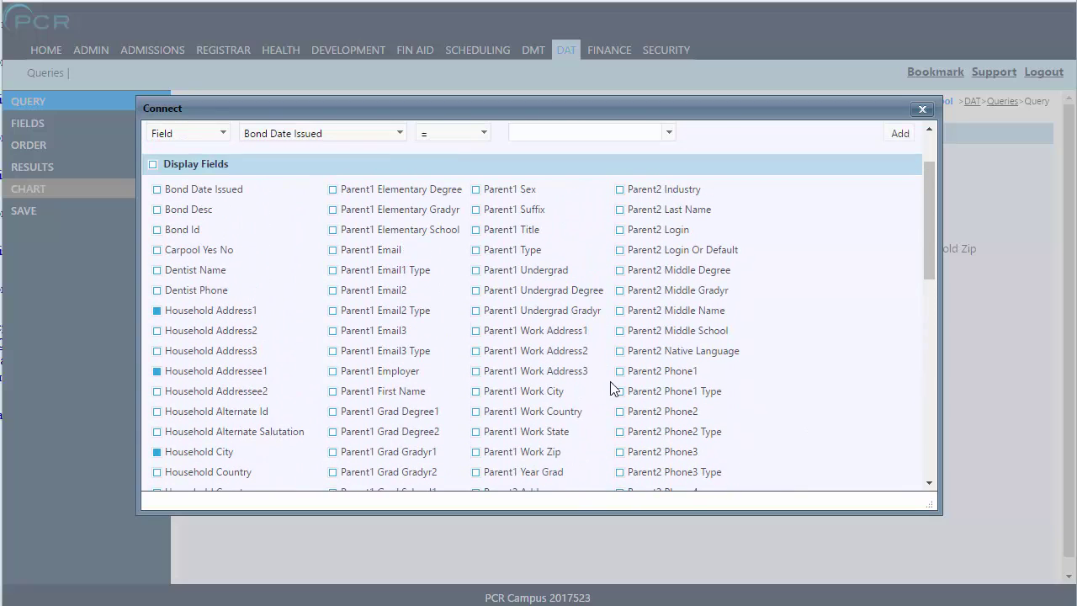
{"action": "left_click", "coordinate": [156, 472]}
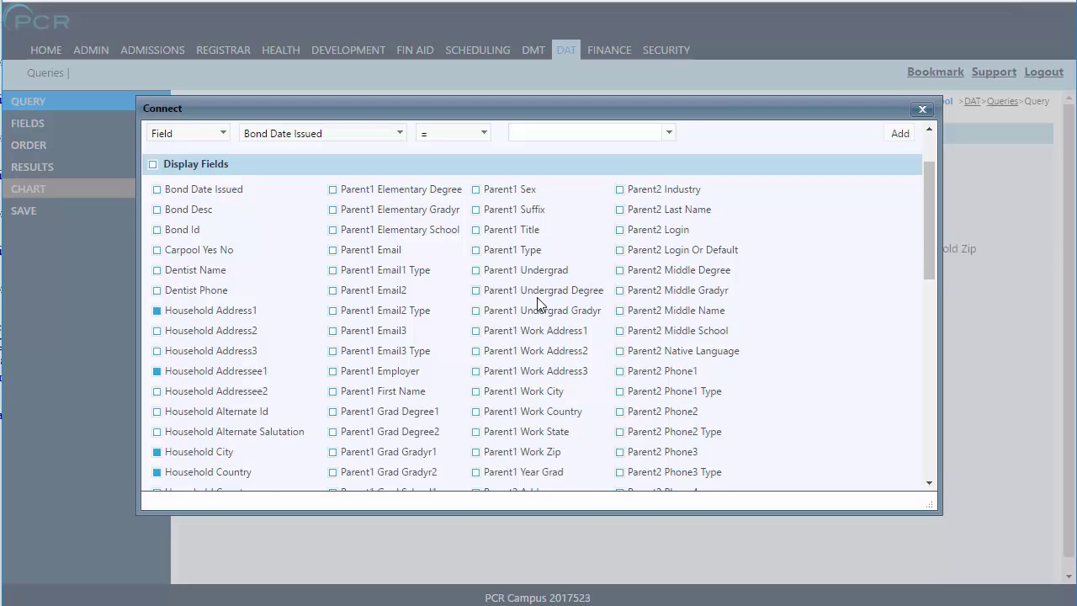
Add the condition Household Country = Canada to the Households connection
{"action": "scroll", "coordinate": [537, 308], "scroll_direction": "up", "scroll_amount": 1}
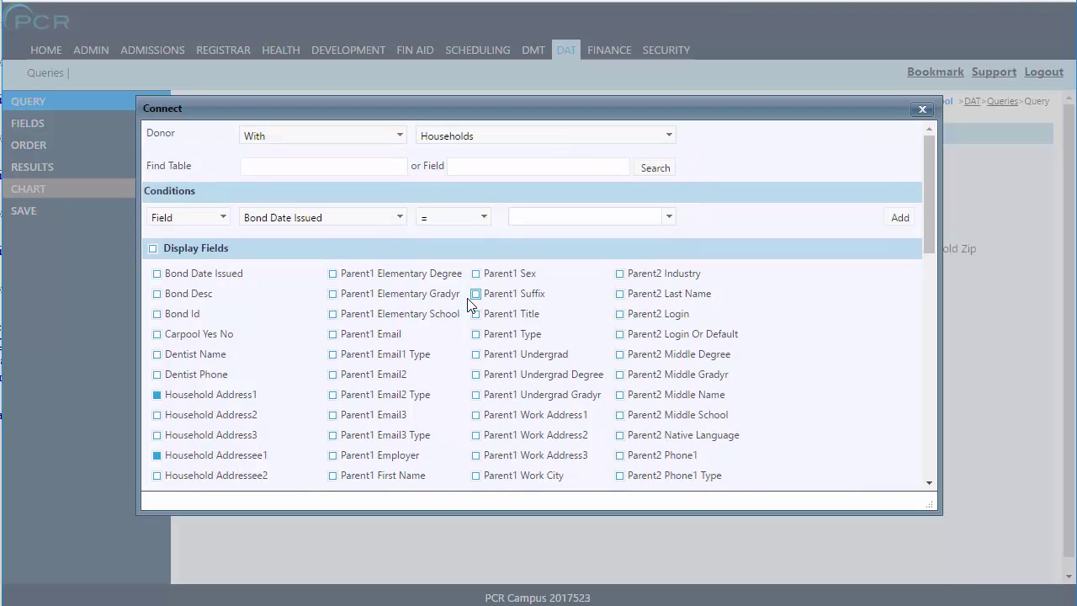
{"action": "left_click", "coordinate": [326, 222]}
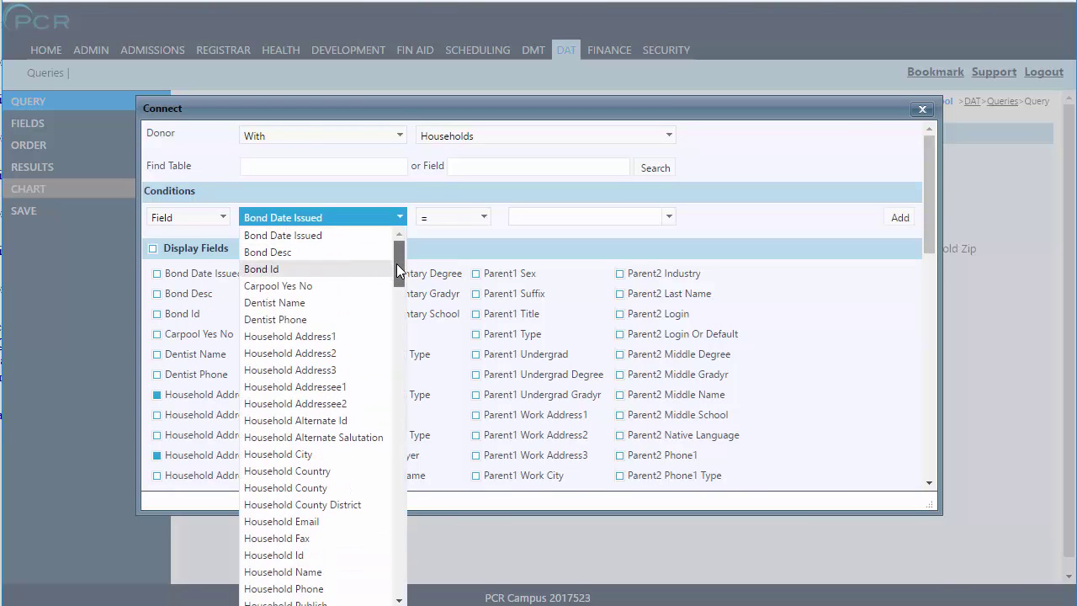
{"action": "left_click_drag", "start_coordinate": [398, 270], "coordinate": [374, 286]}
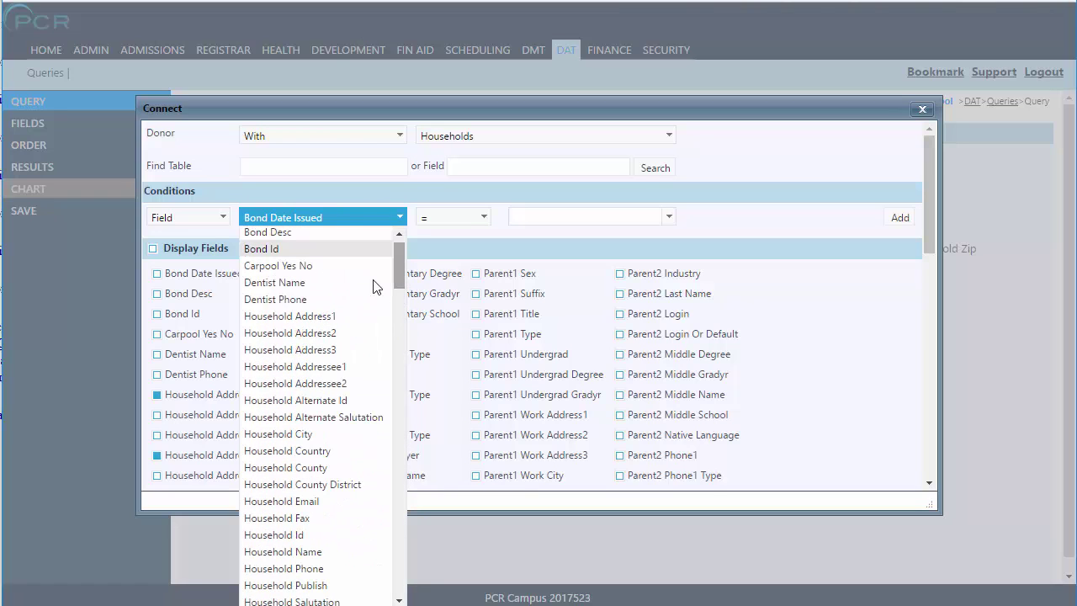
{"action": "scroll", "coordinate": [294, 370], "scroll_direction": "down", "scroll_amount": 2}
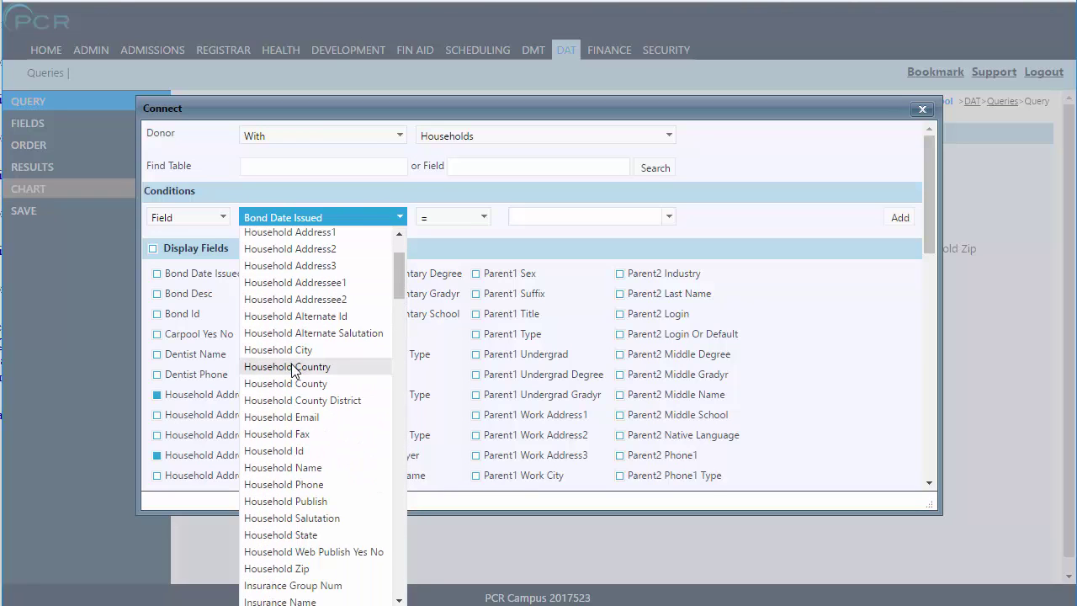
{"action": "left_click", "coordinate": [295, 372]}
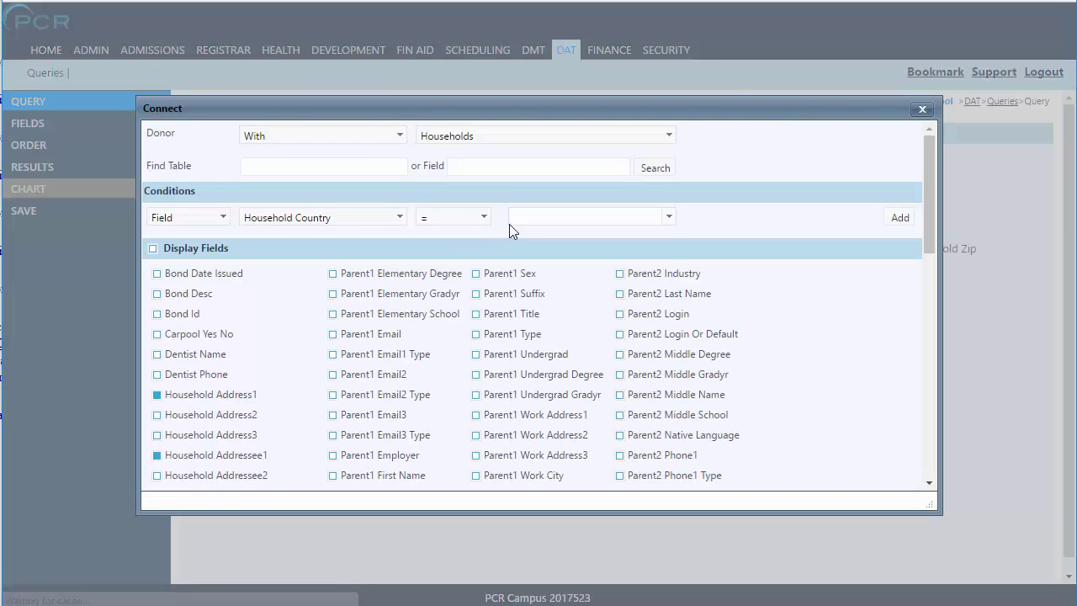
{"action": "left_click", "coordinate": [525, 219]}
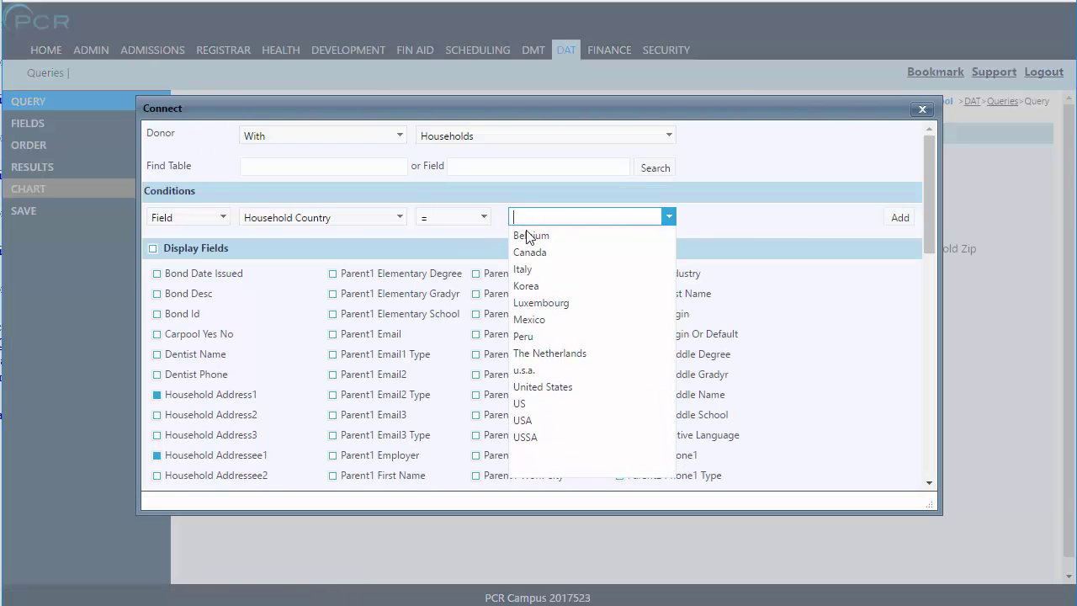
{"action": "left_click", "coordinate": [527, 249]}
{"action": "left_click", "coordinate": [891, 218]}
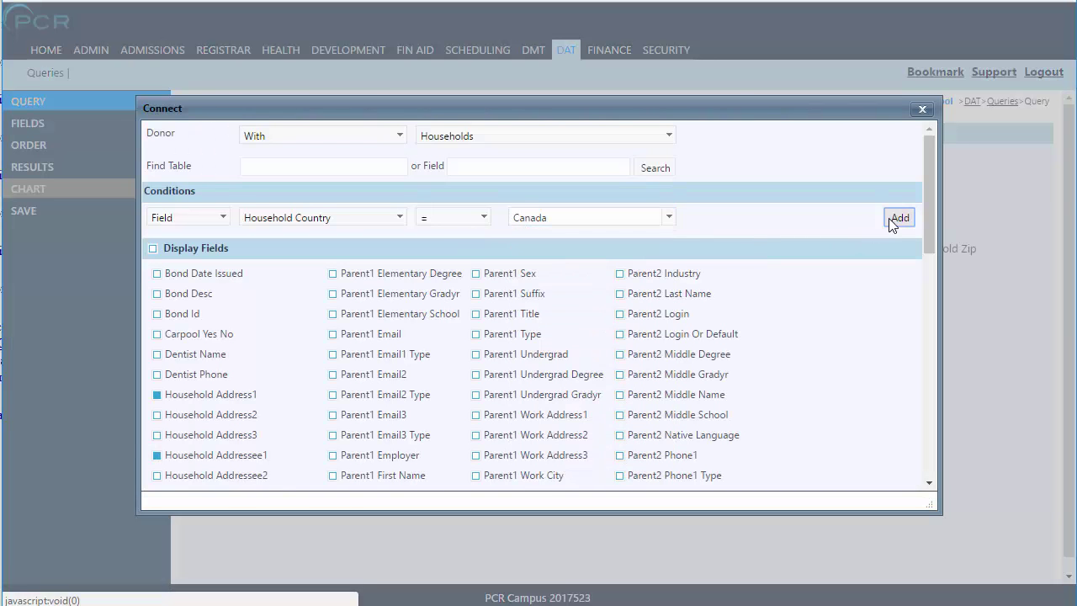
Save the Households connection settings and run the report with the updated query
{"action": "scroll", "coordinate": [325, 338], "scroll_direction": "down", "scroll_amount": 6}
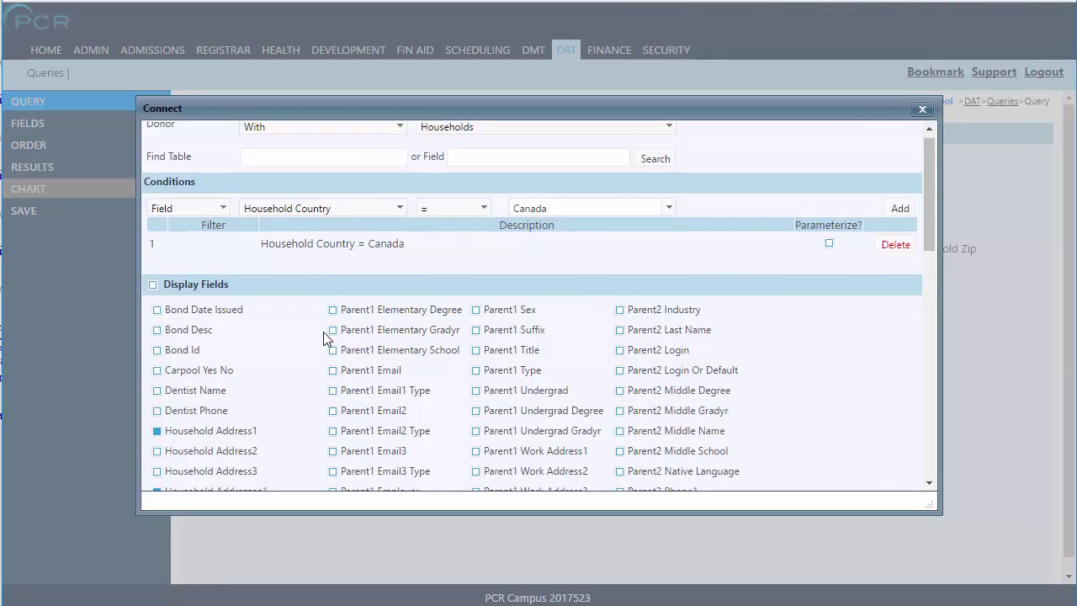
{"action": "scroll", "coordinate": [277, 391], "scroll_direction": "down", "scroll_amount": 3}
{"action": "left_click", "coordinate": [160, 473]}
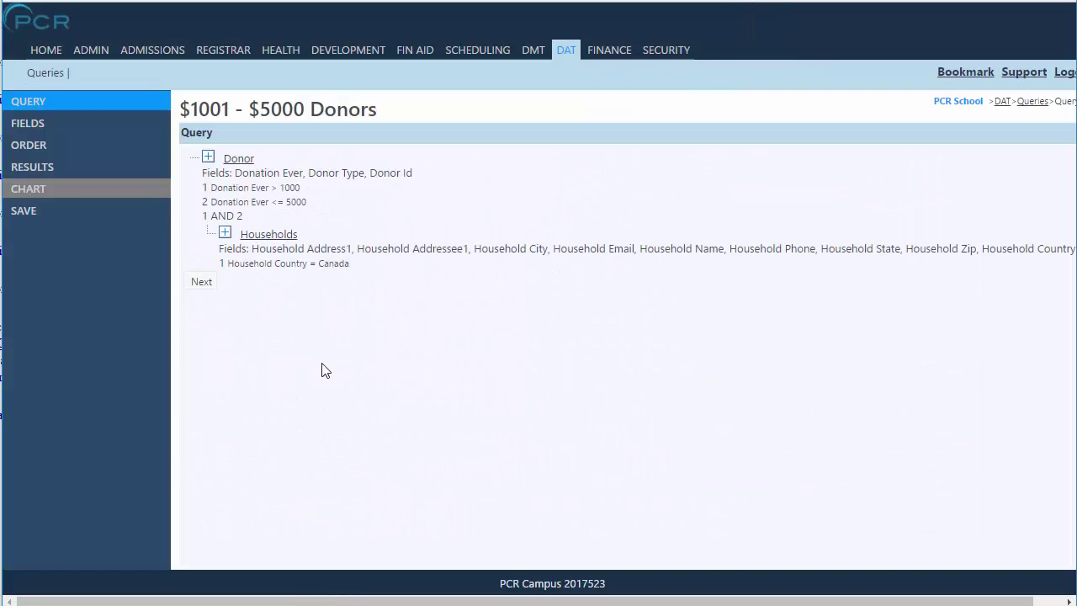
{"action": "left_click", "coordinate": [34, 168]}
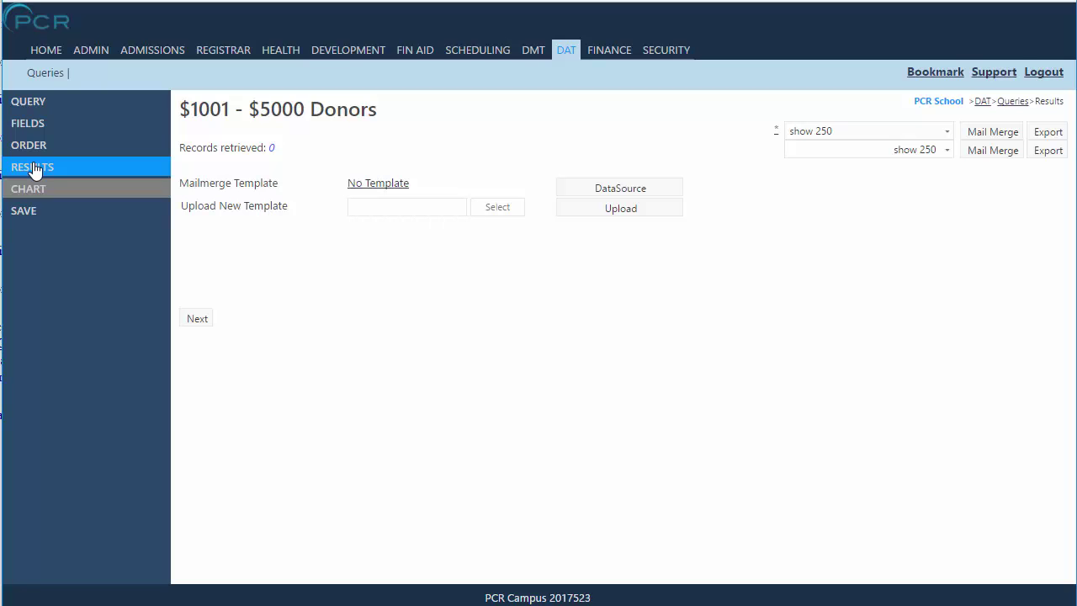
Delete the Household Country = Canada condition, save the Households connection, and rerun the report
{"action": "left_click", "coordinate": [35, 106]}
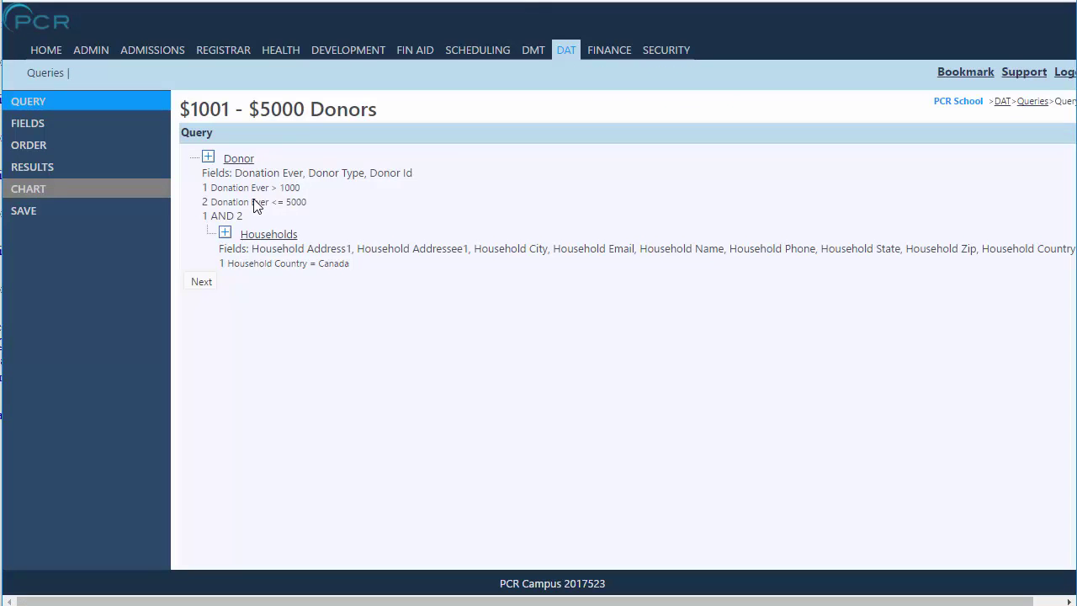
{"action": "left_click", "coordinate": [264, 239]}
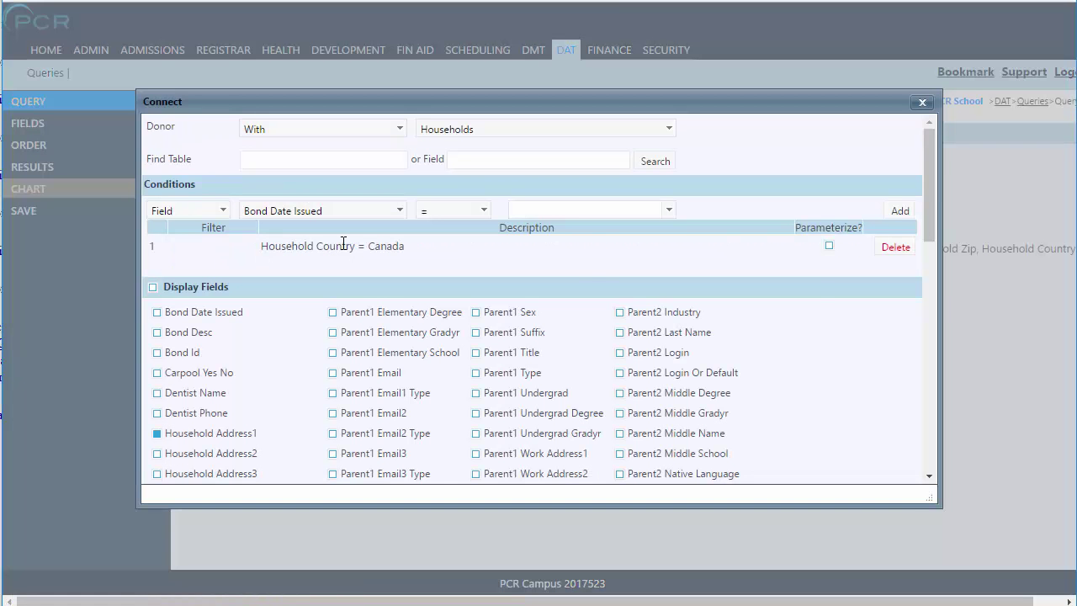
{"action": "left_click", "coordinate": [895, 246]}
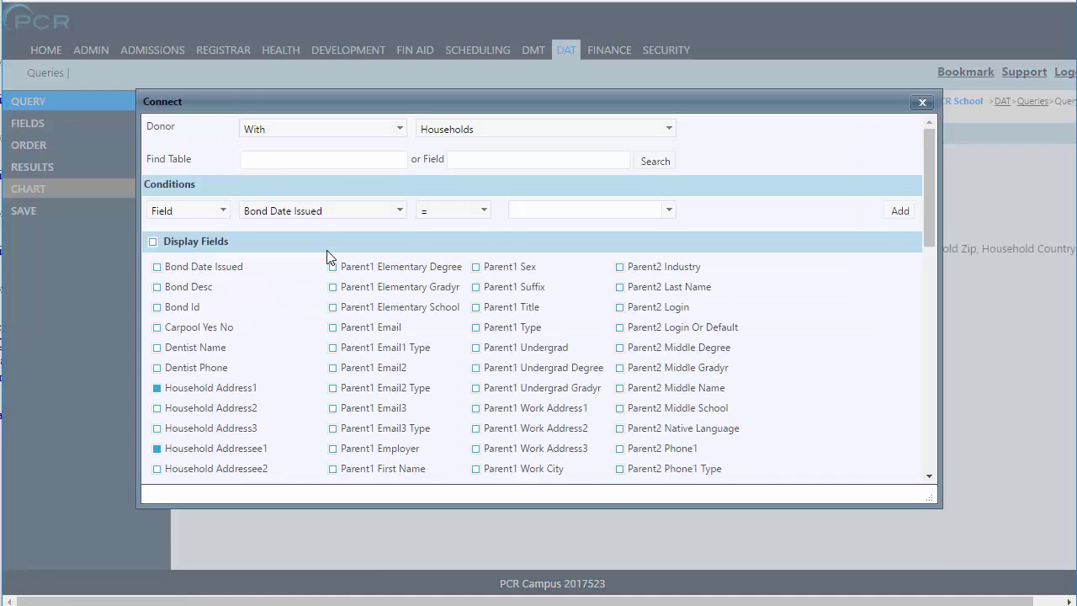
{"action": "scroll", "coordinate": [328, 256], "scroll_direction": "down", "scroll_amount": 5}
{"action": "left_click", "coordinate": [159, 466]}
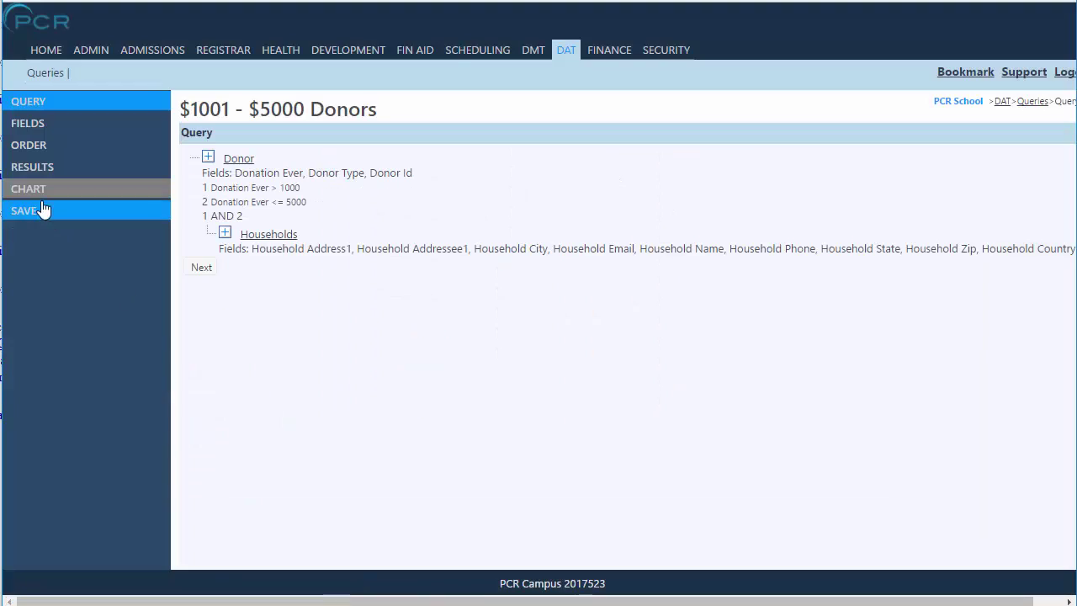
{"action": "left_click", "coordinate": [38, 167]}
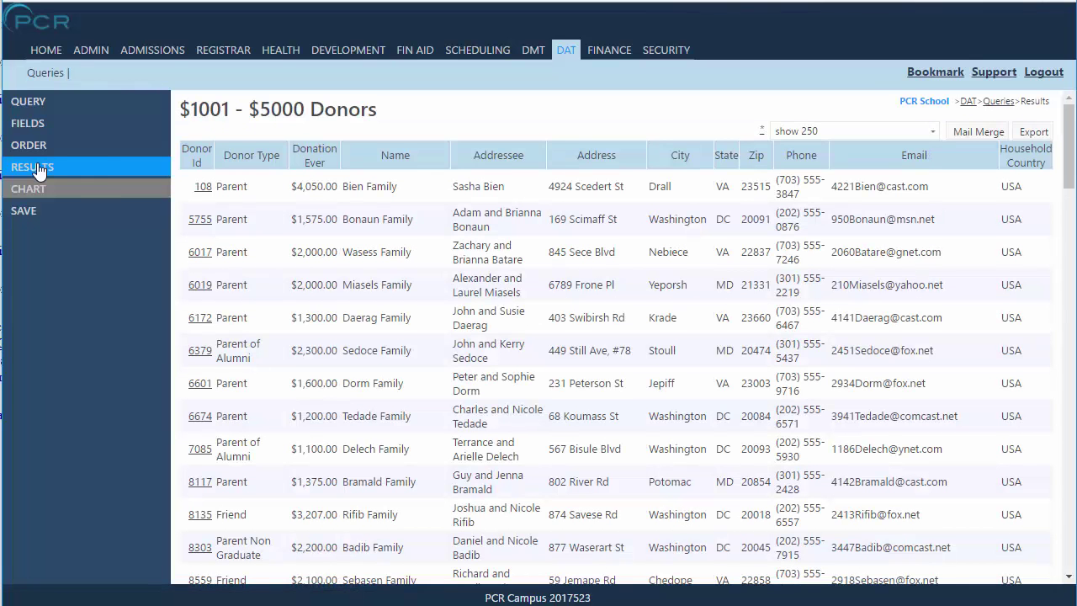
Limit the results to 10 records per page and check the number of records retrieved
{"action": "left_click", "coordinate": [917, 132]}
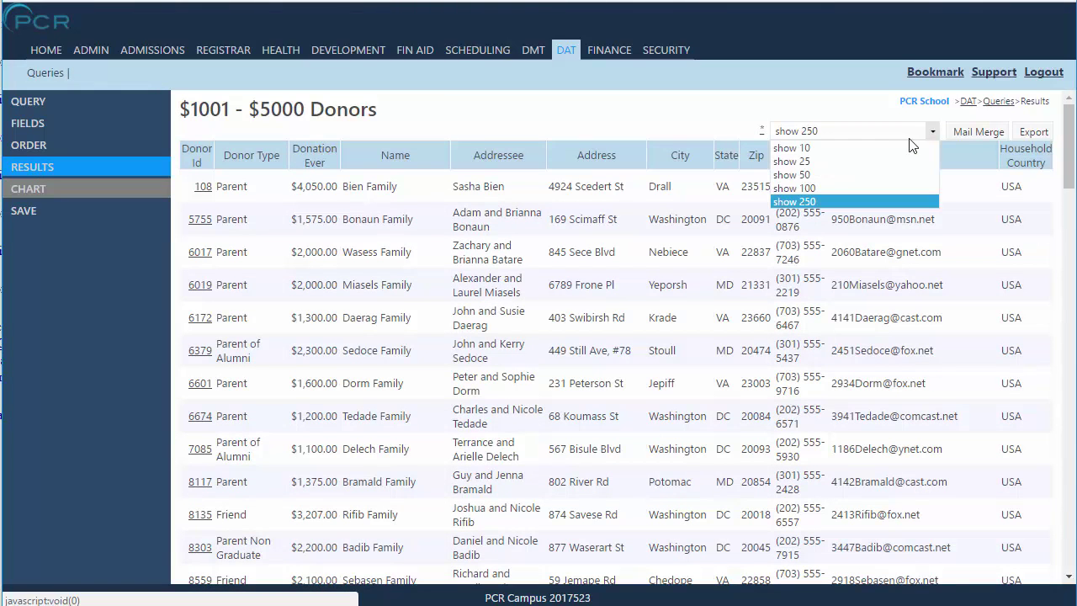
{"action": "left_click", "coordinate": [909, 147]}
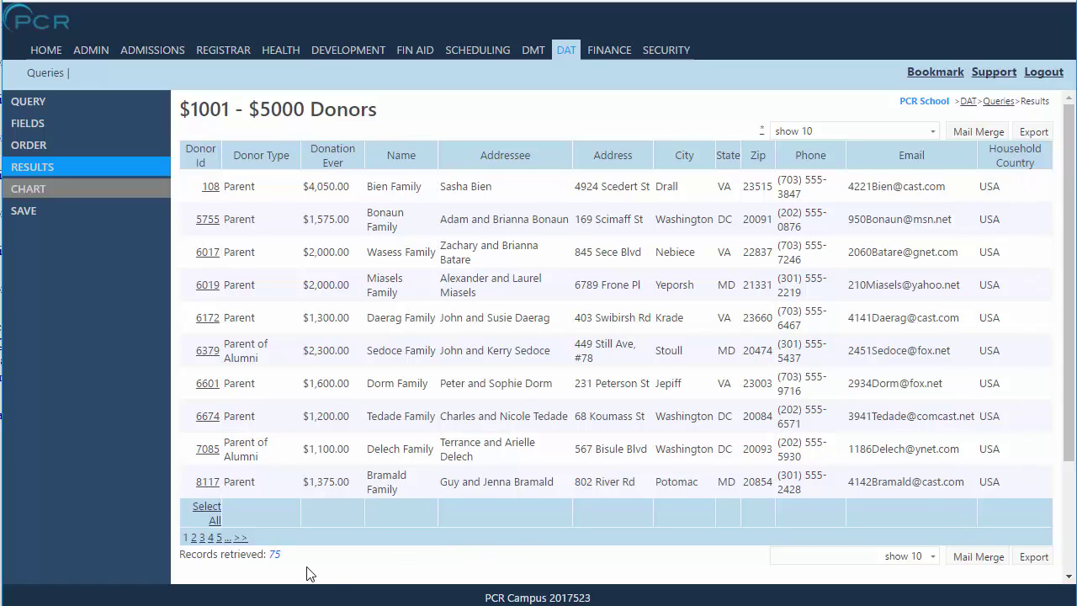
{"action": "double_click", "coordinate": [274, 554]}
Review the report's field settings and the query name, group and access options for saving it
{"action": "left_click", "coordinate": [17, 125]}
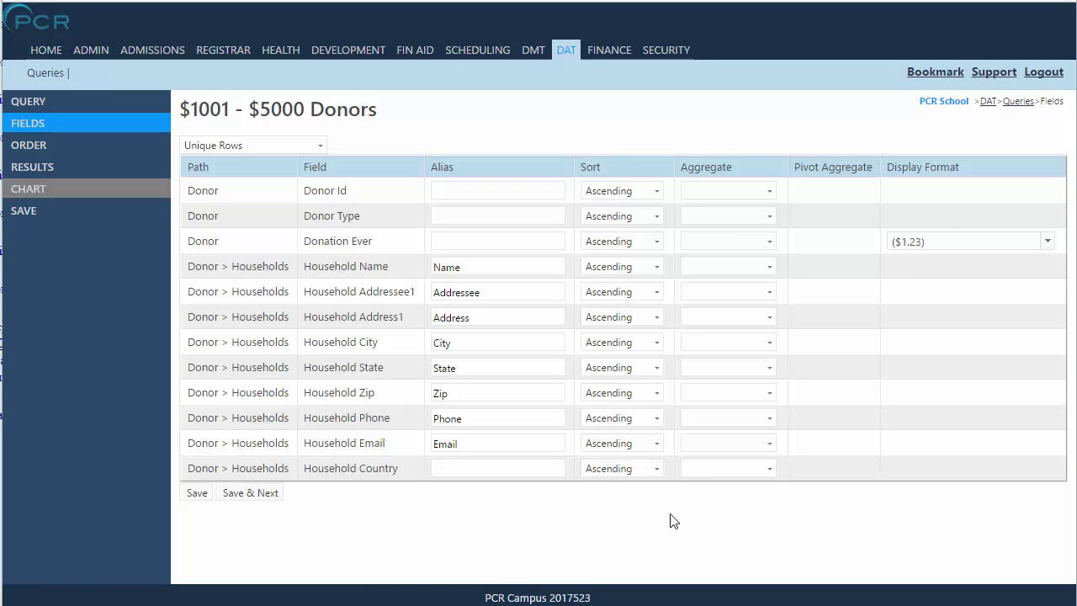
{"action": "left_click", "coordinate": [28, 220]}
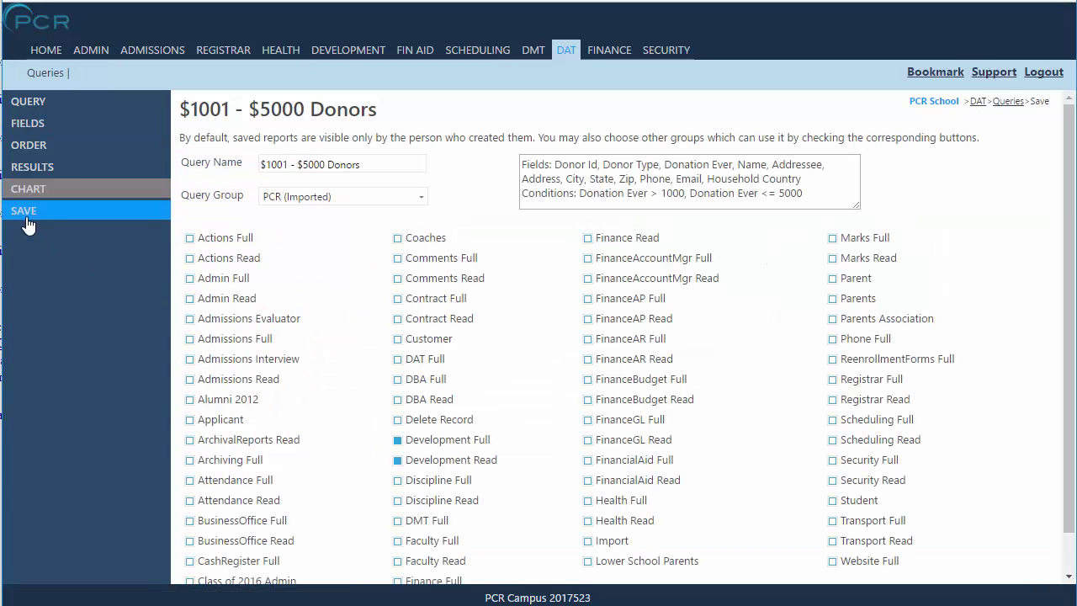
{"action": "left_click", "coordinate": [378, 166]}
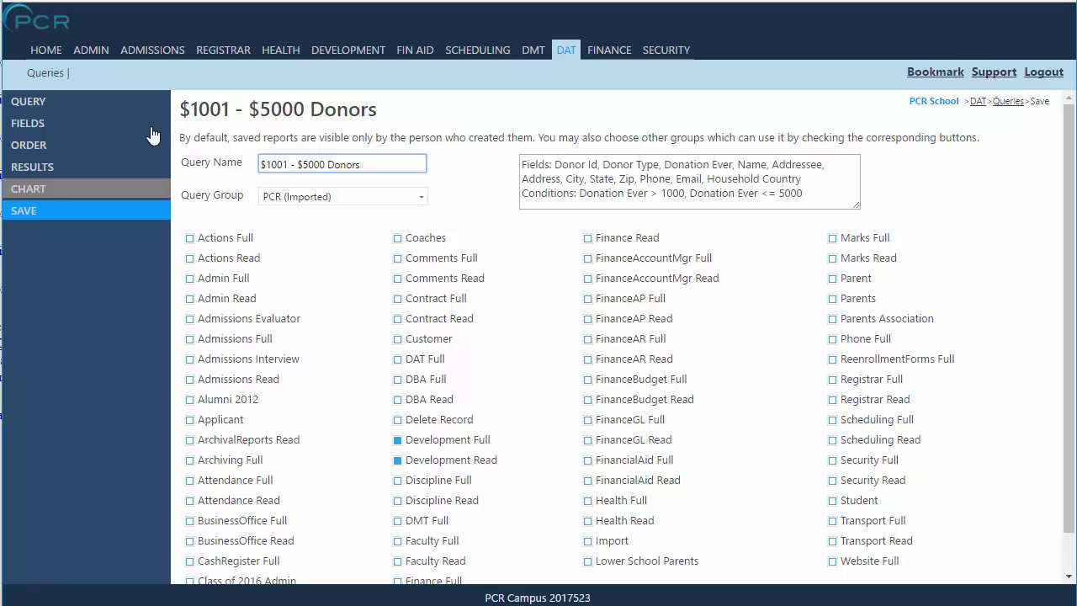
Return to the list of saved queries and filter it to the PCR (Imported) group
{"action": "left_click", "coordinate": [55, 74]}
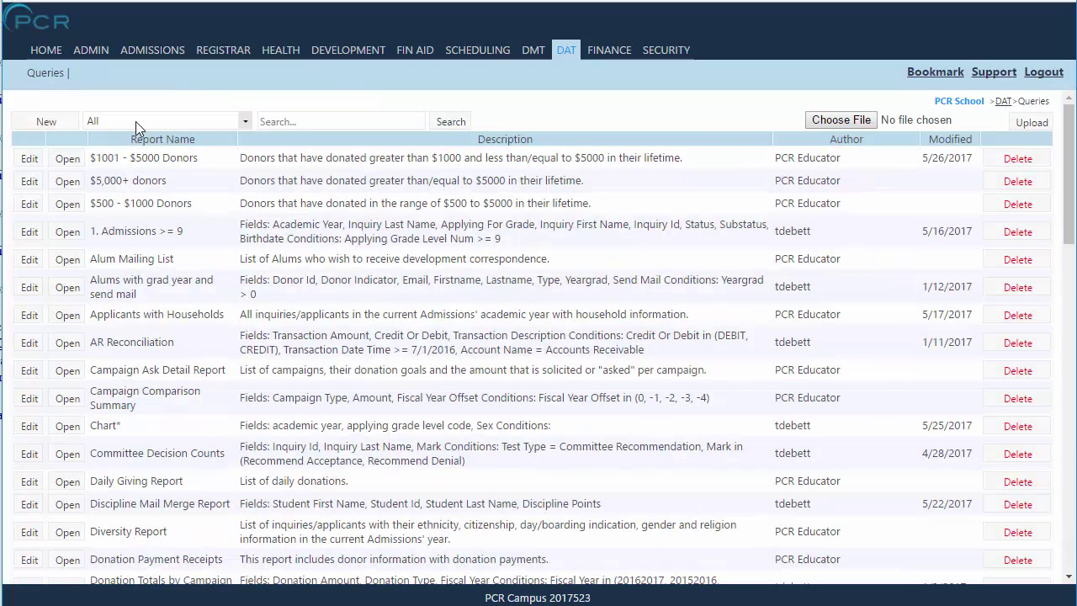
{"action": "left_click", "coordinate": [136, 120]}
{"action": "left_click", "coordinate": [134, 239]}
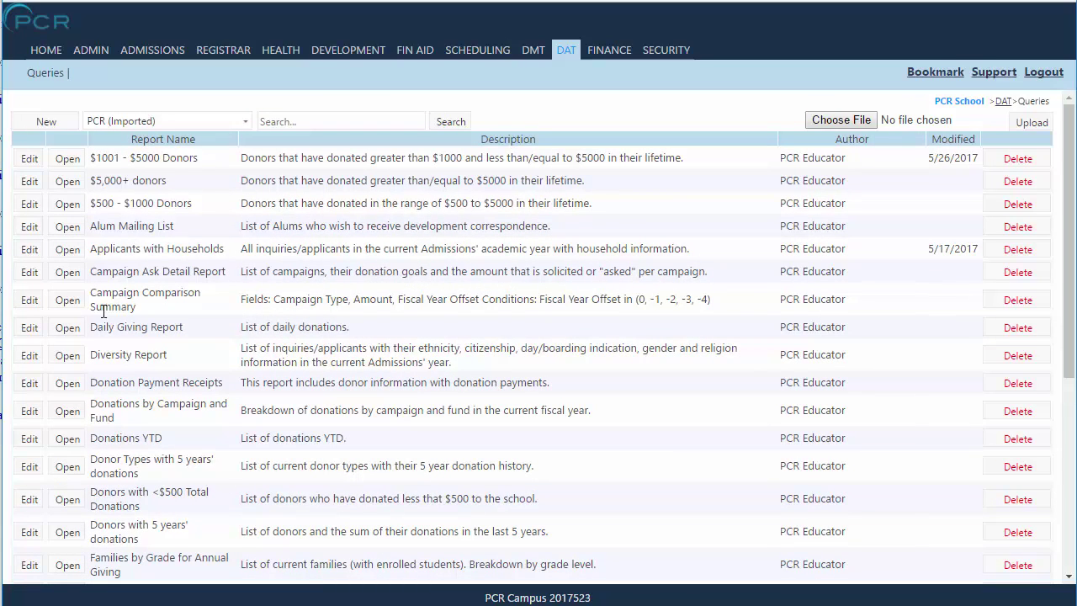
Open the Campaign Comparison Summary report and review its results and its pivot and display format field settings
{"action": "left_click", "coordinate": [68, 300]}
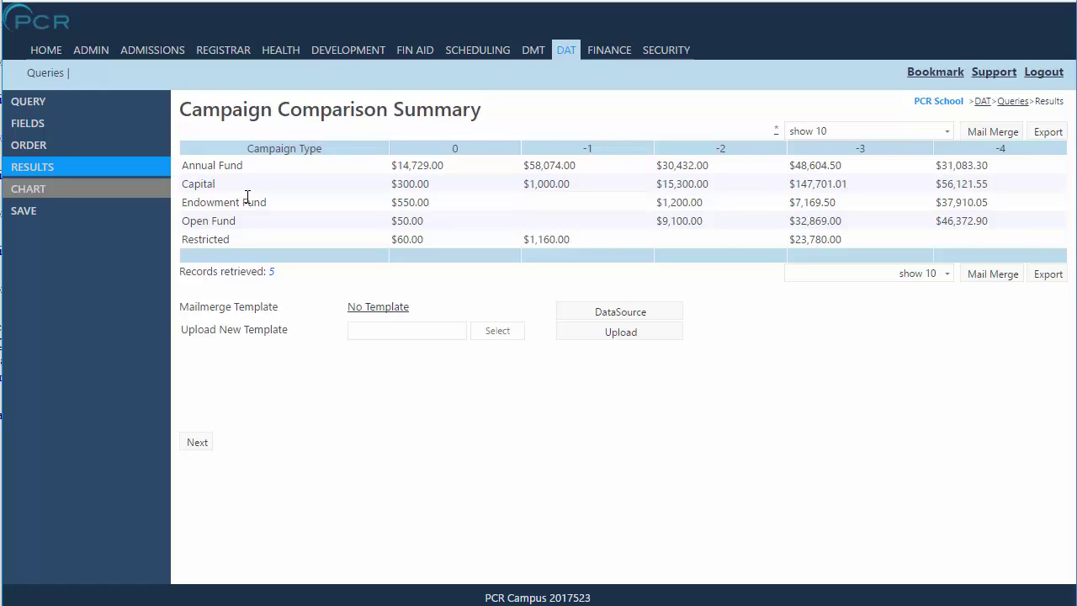
{"action": "left_click", "coordinate": [52, 123]}
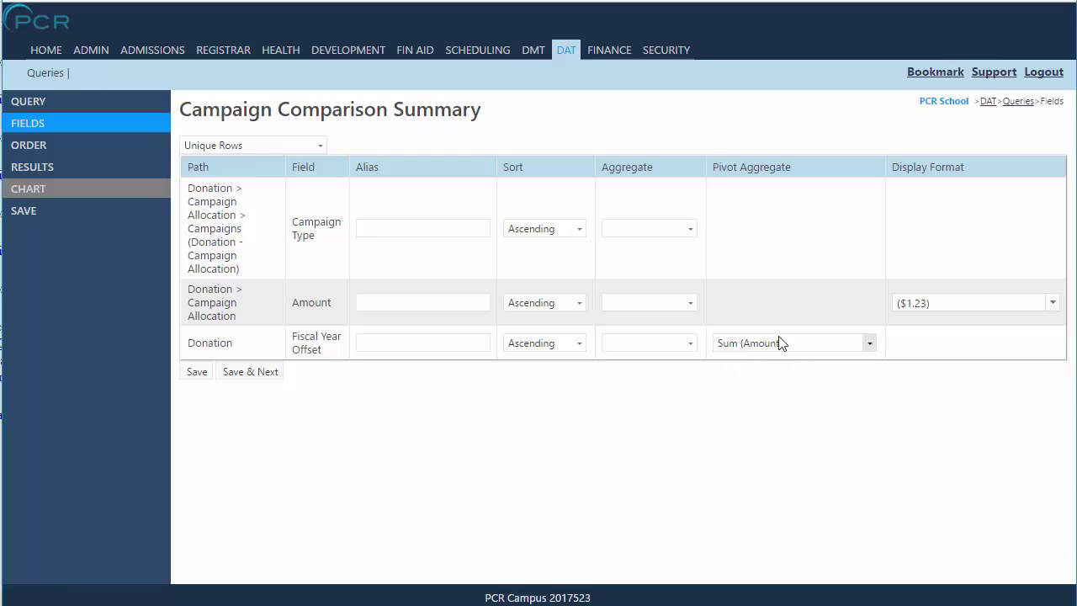
{"action": "left_click", "coordinate": [48, 174]}
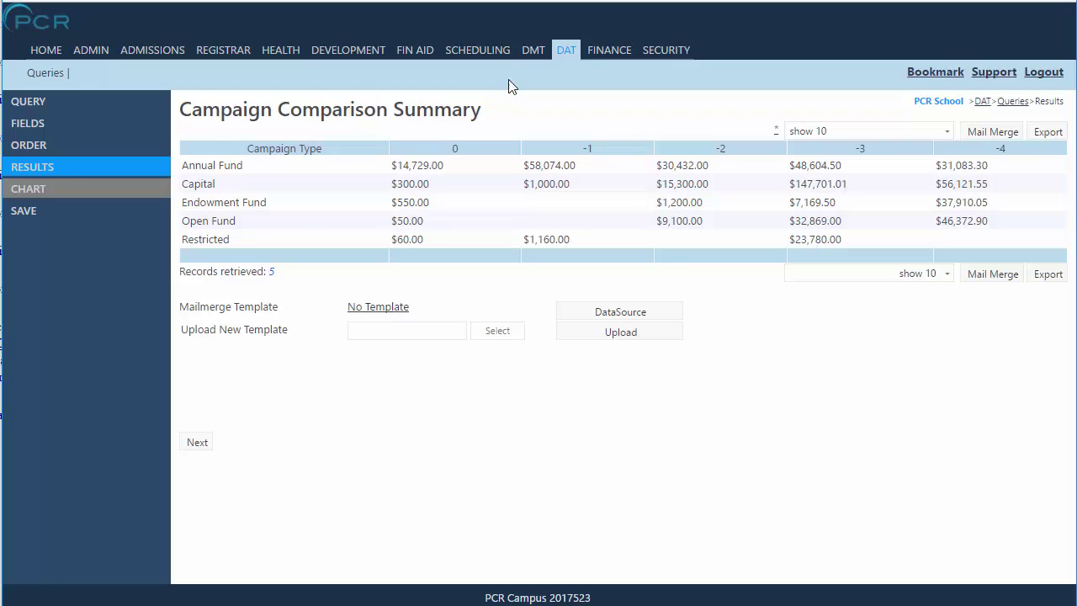
Start a new query in the DAT module based on the Donor table from the Development category
{"action": "left_click", "coordinate": [566, 53]}
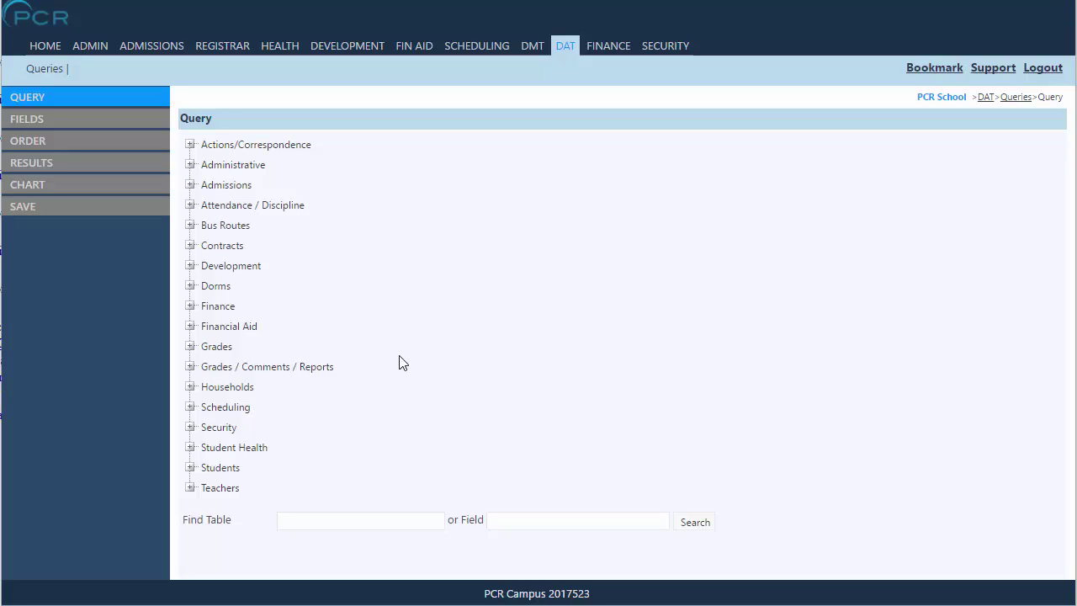
{"action": "left_click", "coordinate": [63, 69]}
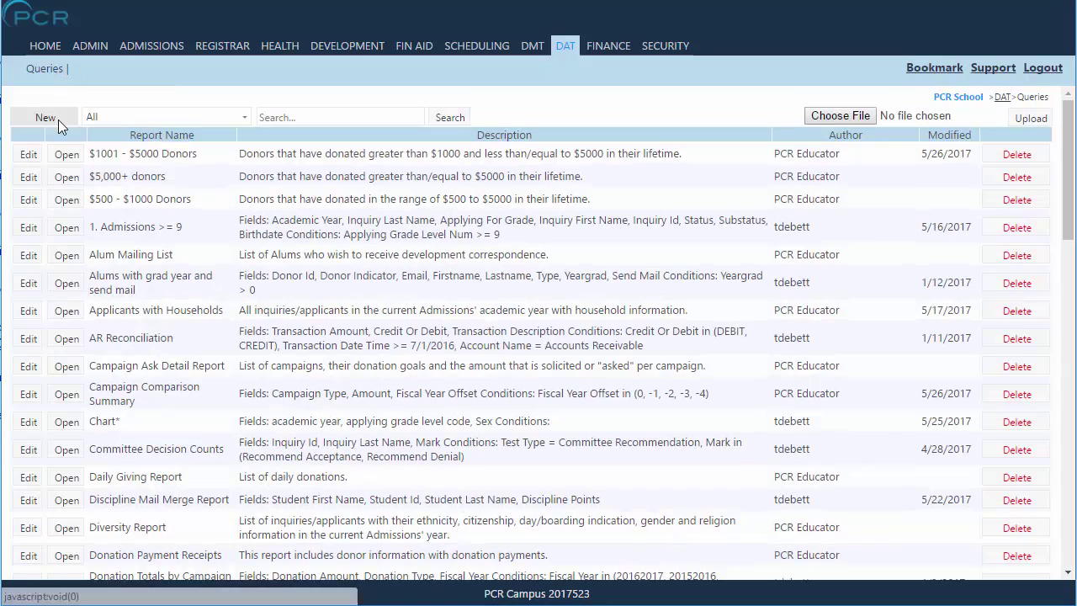
{"action": "left_click", "coordinate": [58, 120]}
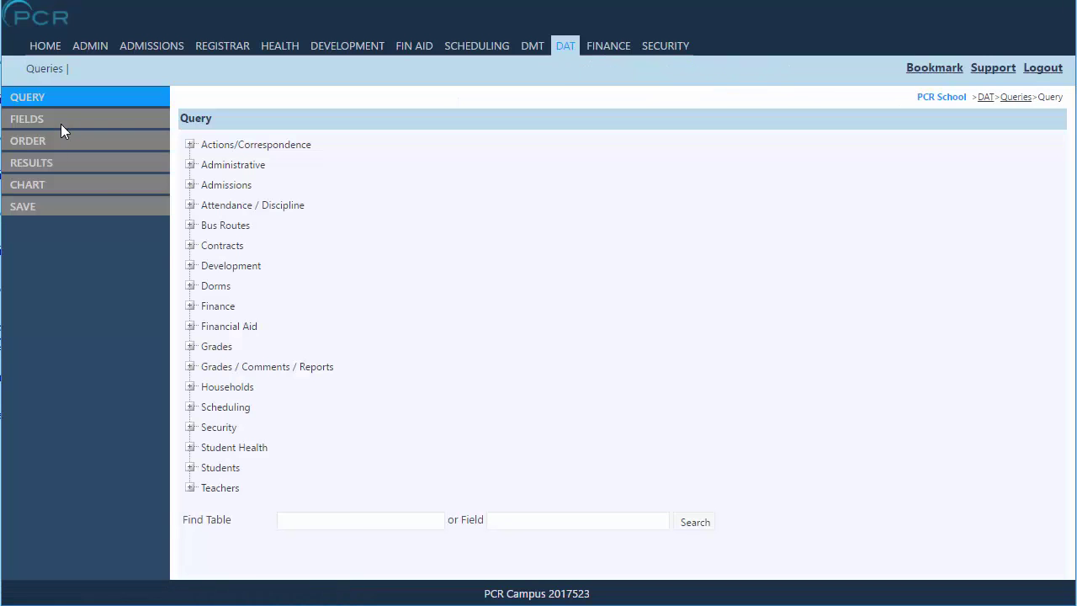
{"action": "left_click", "coordinate": [190, 266]}
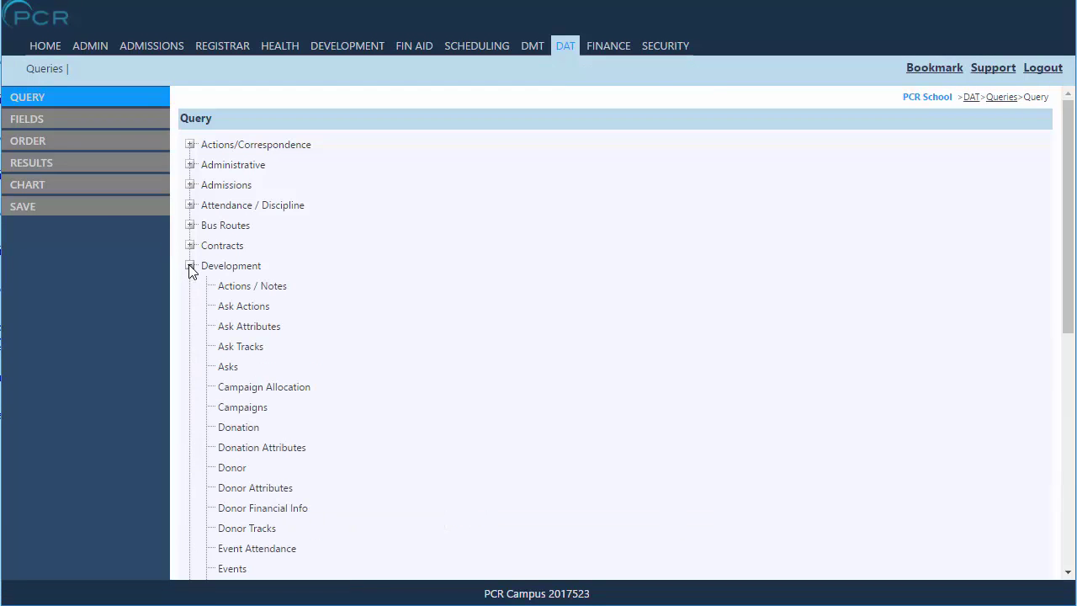
{"action": "left_click", "coordinate": [240, 469]}
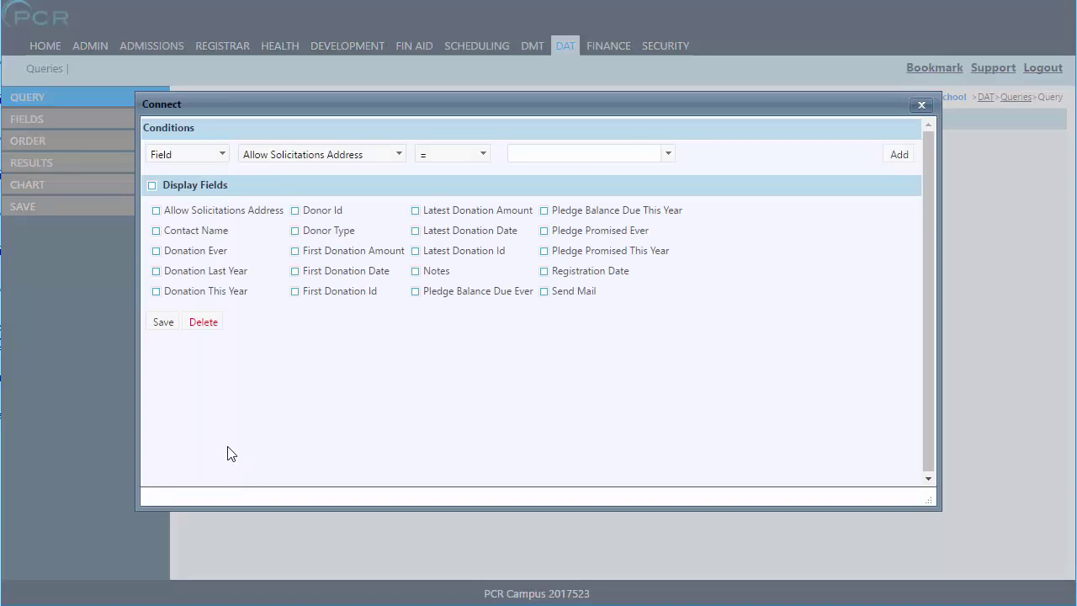
Include Contact Name, Donor Type, Donation Last Year and Donation This Year as display fields for Donor
{"action": "left_click", "coordinate": [197, 229]}
{"action": "left_click", "coordinate": [308, 232]}
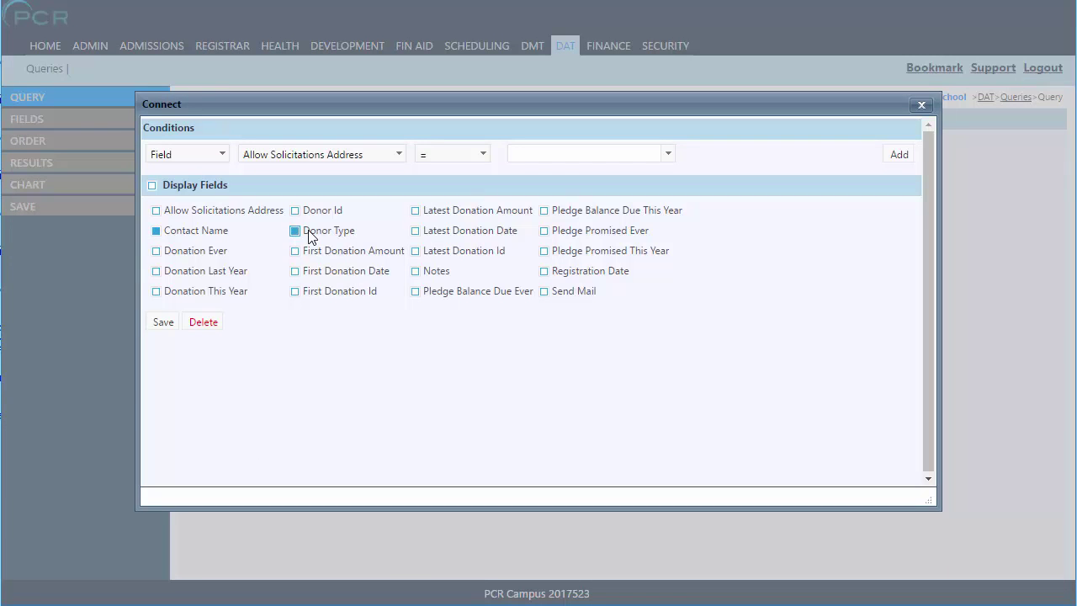
{"action": "left_click", "coordinate": [231, 274]}
{"action": "left_click", "coordinate": [232, 291]}
Add a Donor condition requiring Donation Last Year > 0
{"action": "left_click", "coordinate": [350, 156]}
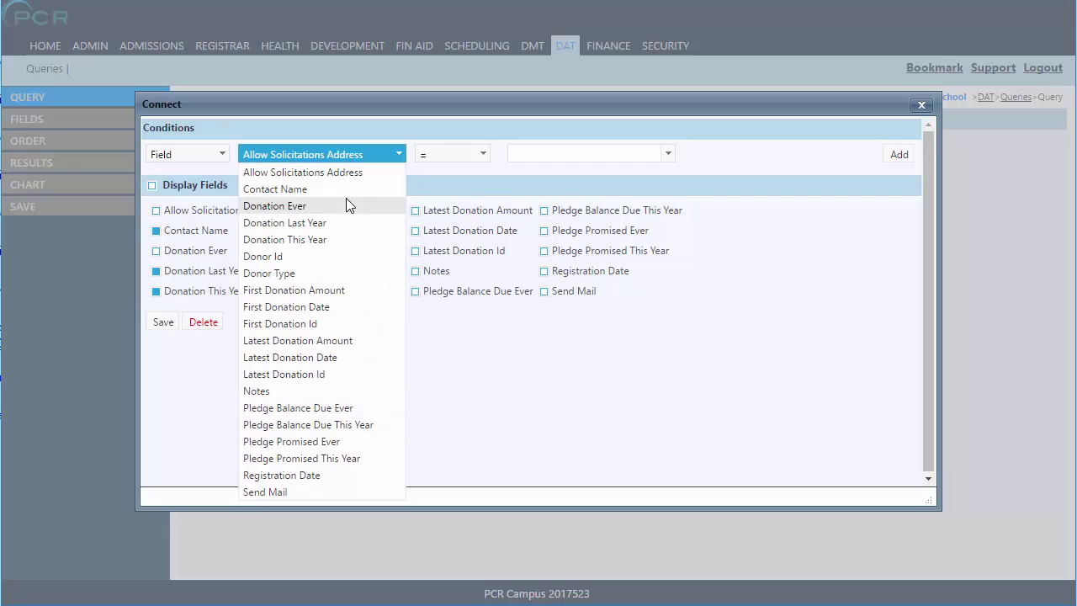
{"action": "left_click", "coordinate": [339, 223]}
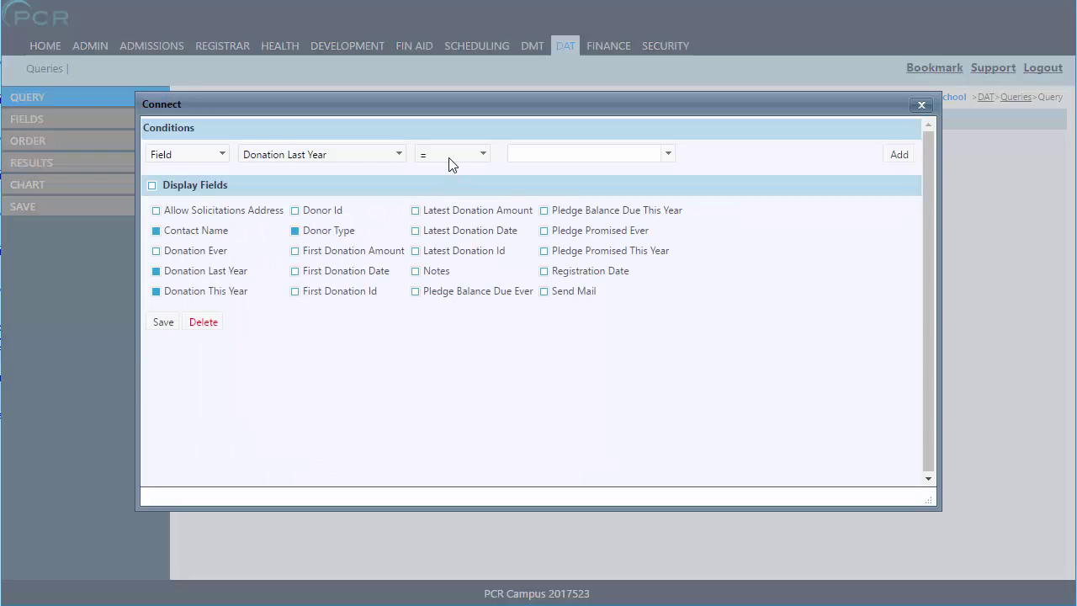
{"action": "left_click", "coordinate": [448, 153]}
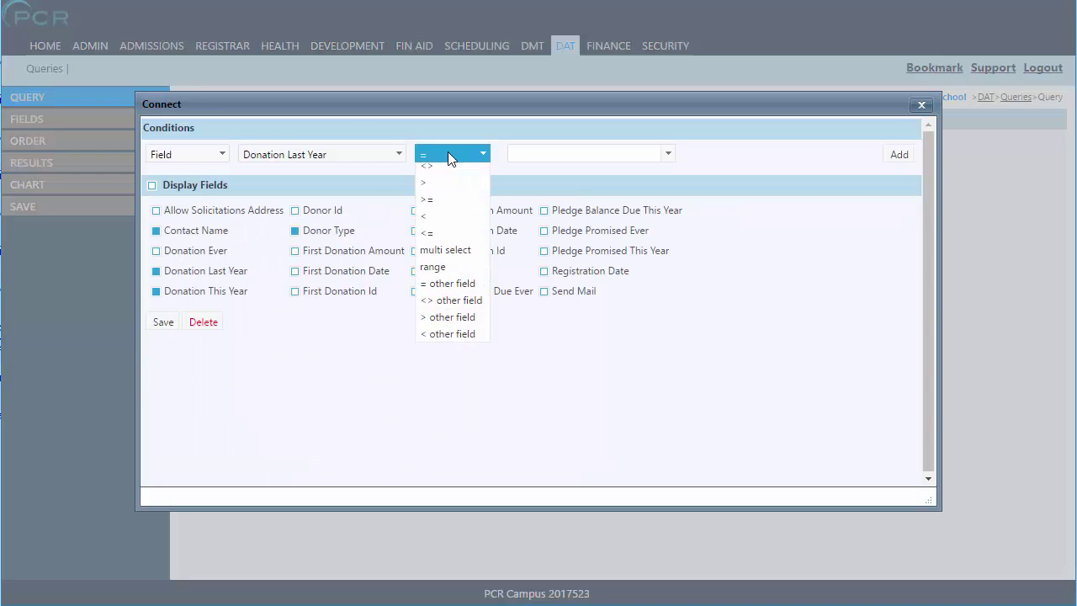
{"action": "left_click", "coordinate": [426, 205]}
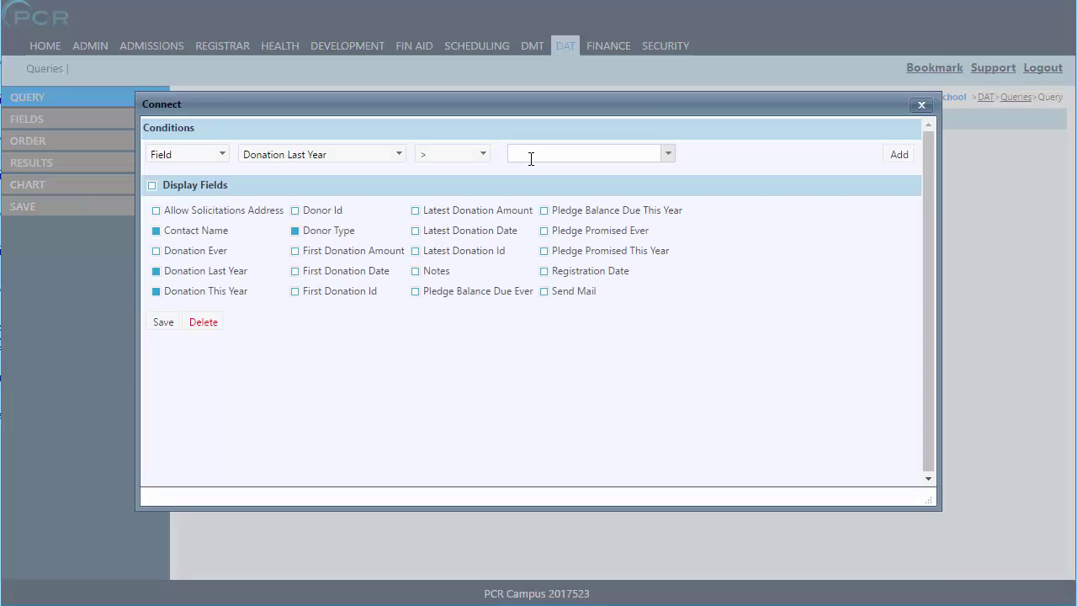
{"action": "left_click", "coordinate": [530, 157]}
{"action": "type", "text": "0"}
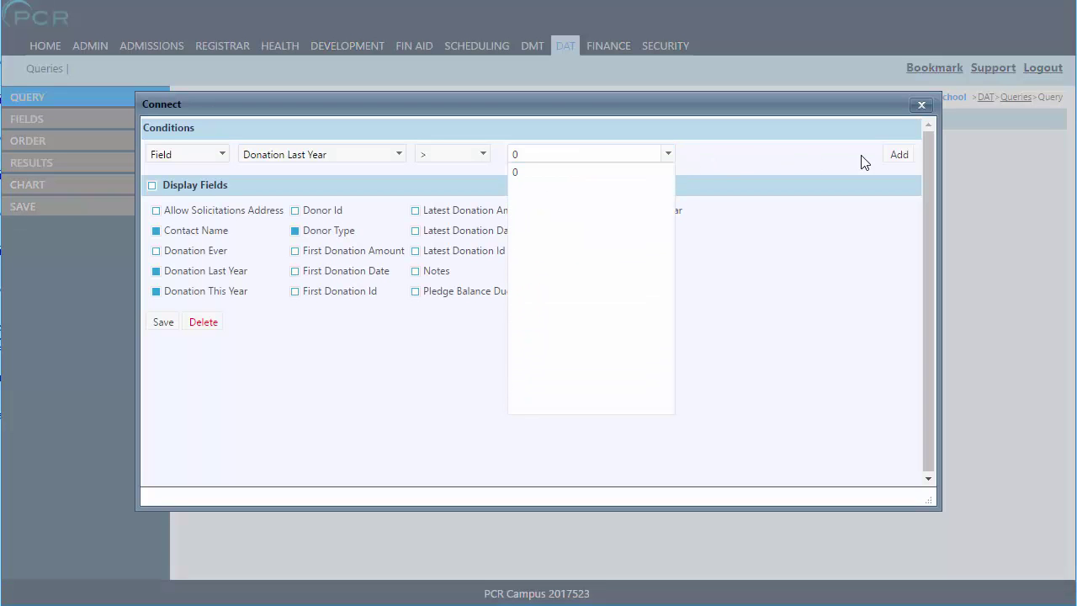
{"action": "left_click", "coordinate": [894, 156]}
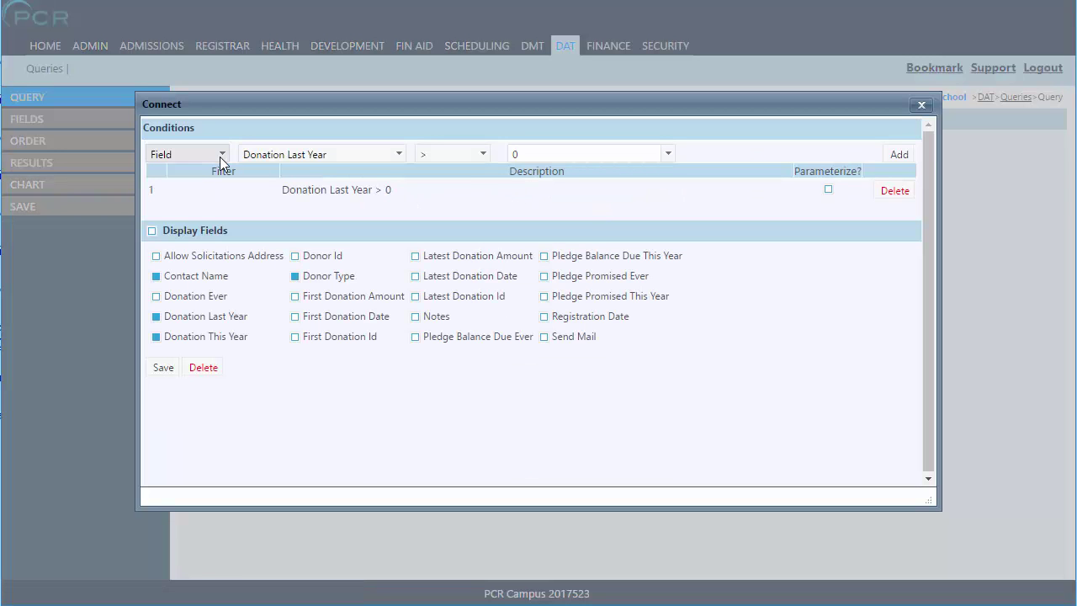
Add a second Donor condition, Donation This Year = 0, and save the Donor connection
{"action": "left_click", "coordinate": [294, 155]}
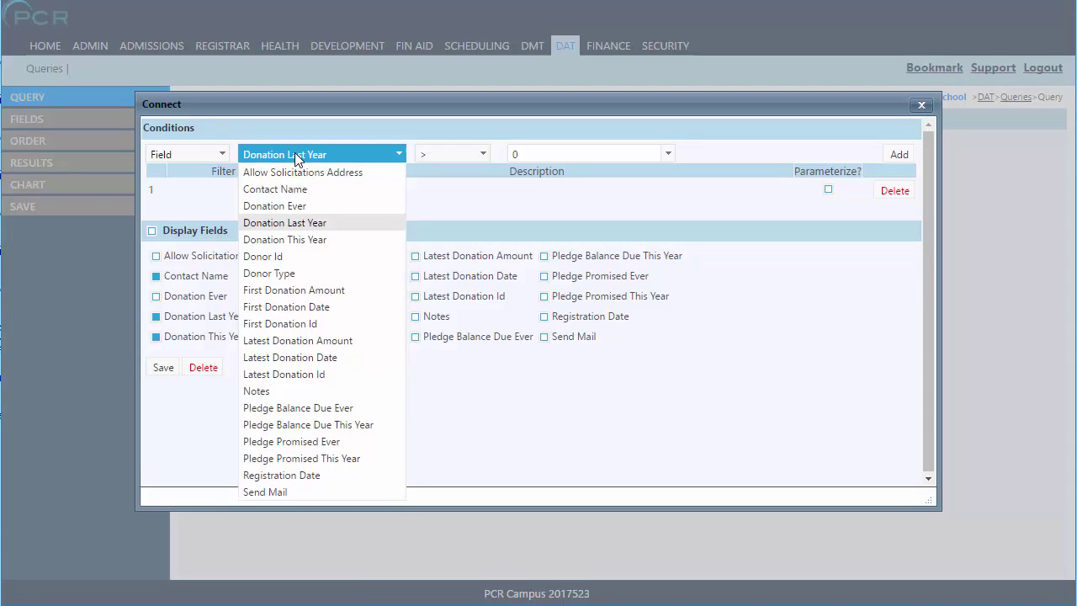
{"action": "left_click", "coordinate": [286, 239]}
{"action": "left_click", "coordinate": [446, 159]}
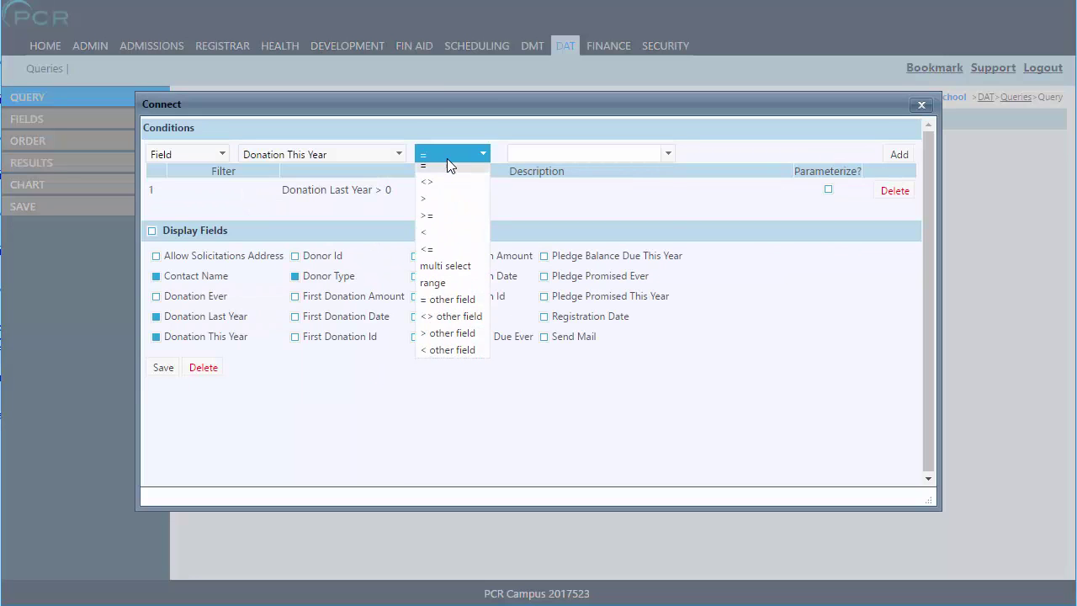
{"action": "left_click", "coordinate": [567, 154]}
{"action": "type", "text": "0"}
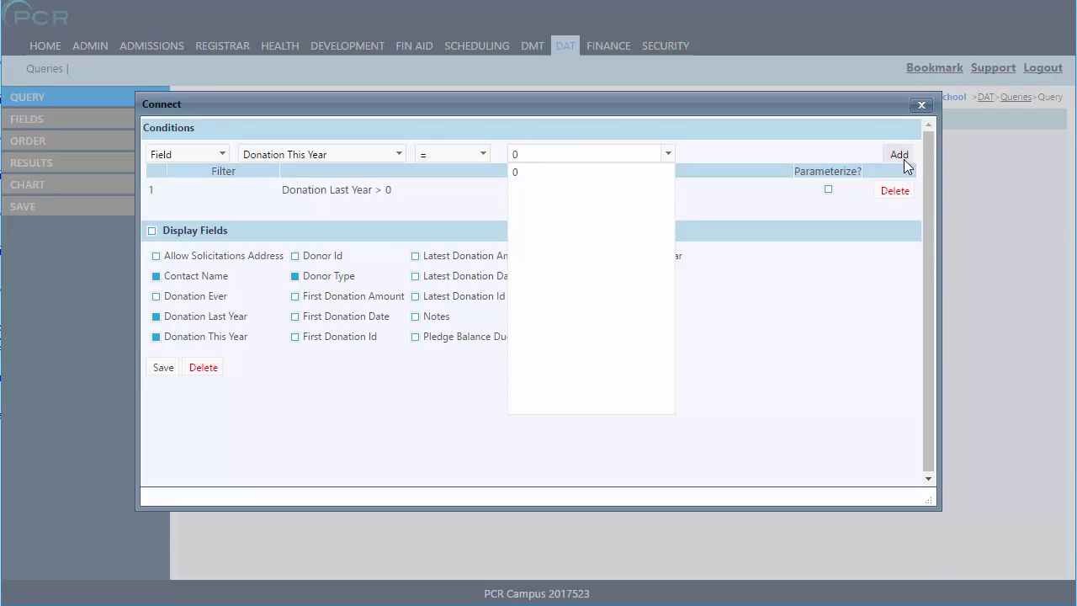
{"action": "left_click", "coordinate": [899, 154]}
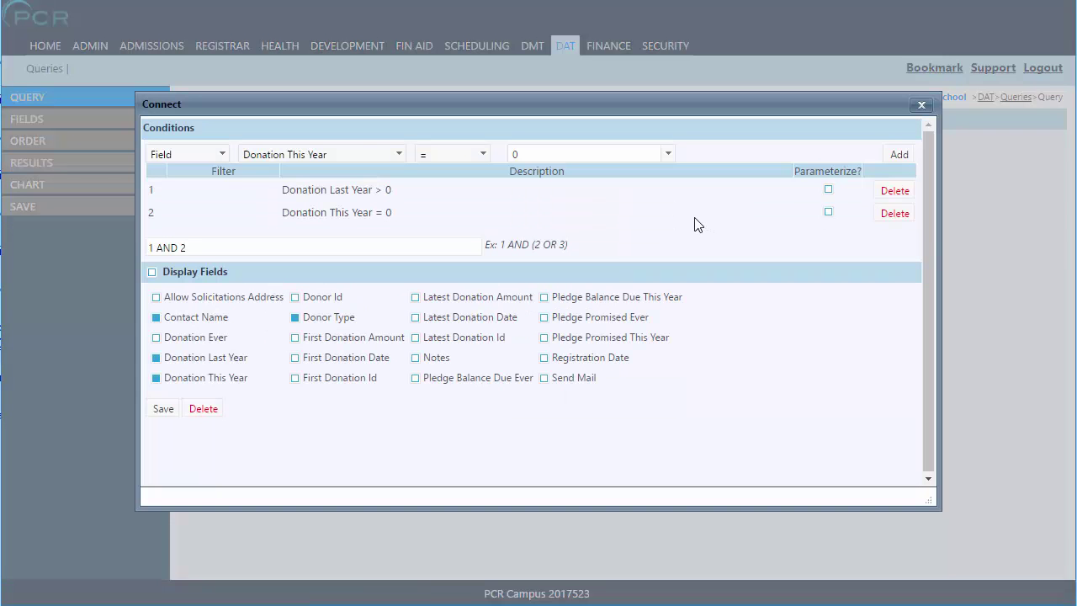
{"action": "left_click", "coordinate": [163, 409]}
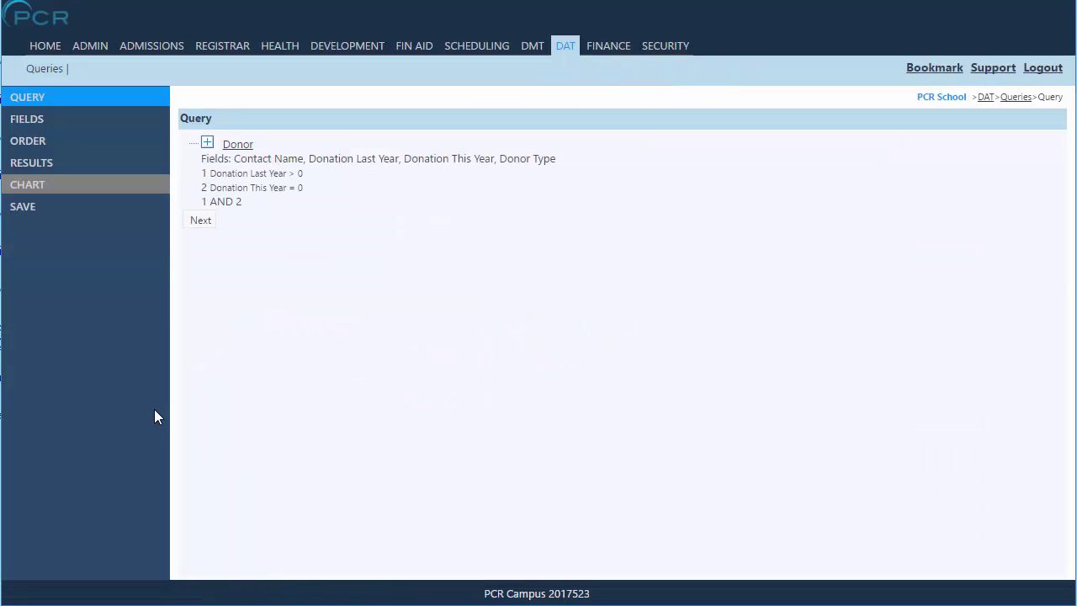
Set the display format of Donation Last Year and Donation This Year to ($1.23) and check how many records the report retrieves
{"action": "left_click", "coordinate": [30, 126]}
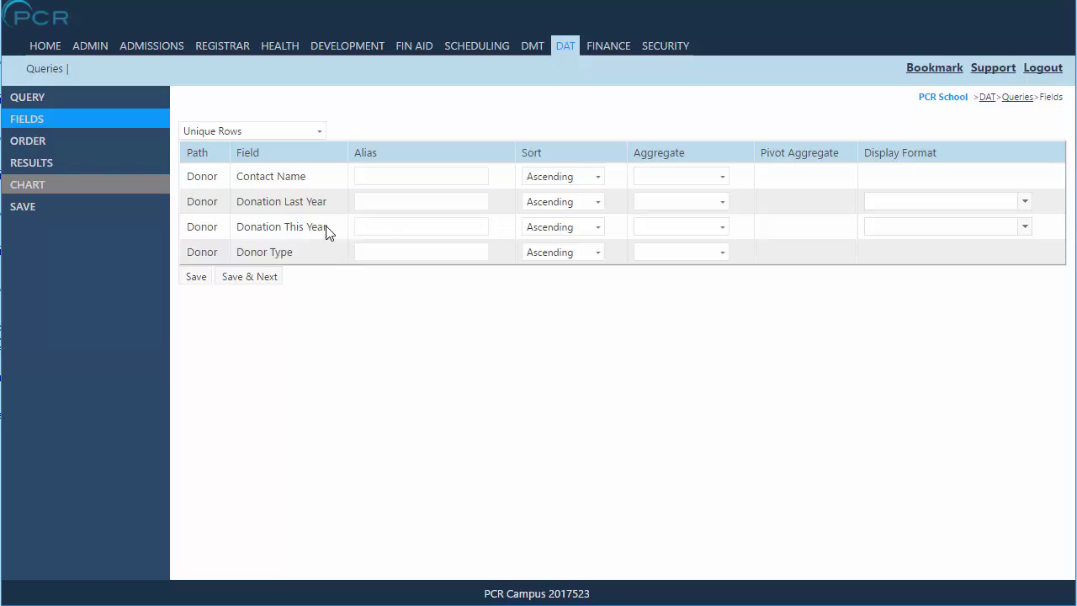
{"action": "left_click", "coordinate": [922, 202]}
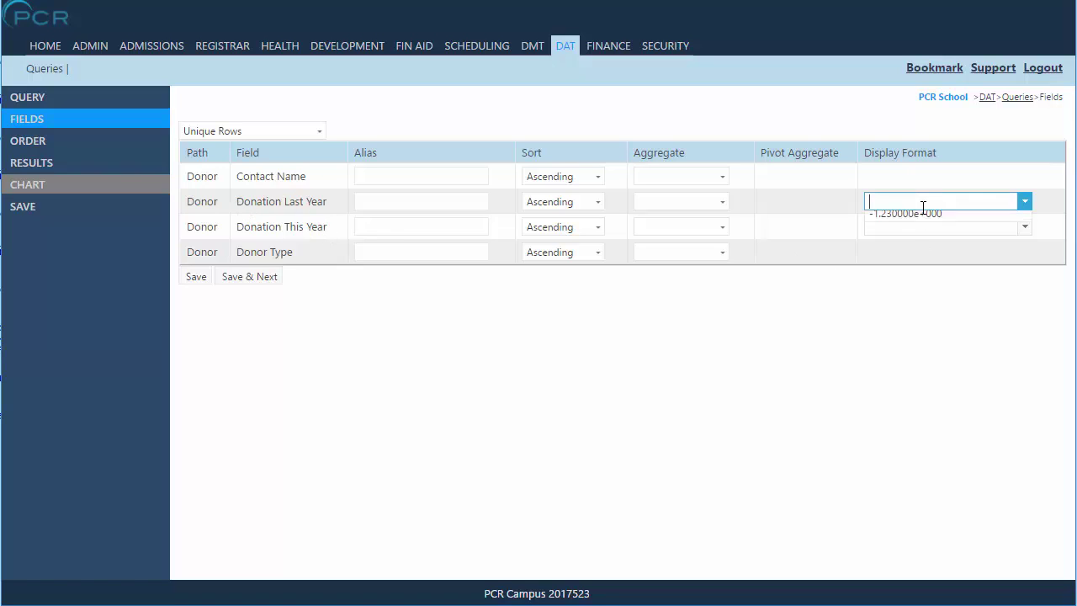
{"action": "left_click", "coordinate": [884, 237]}
{"action": "left_click", "coordinate": [923, 228]}
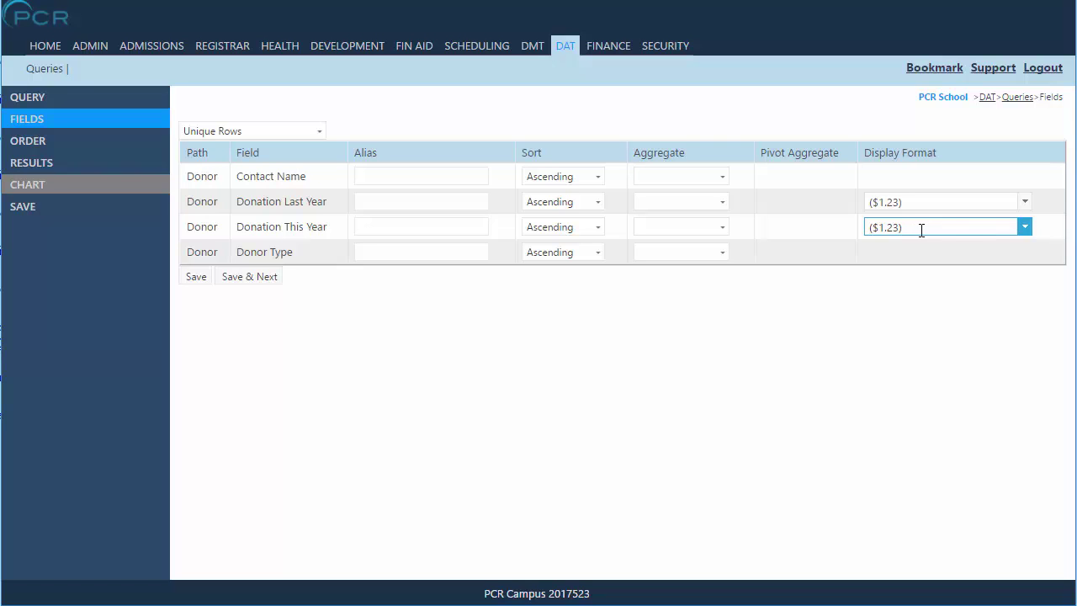
{"action": "left_click", "coordinate": [54, 171]}
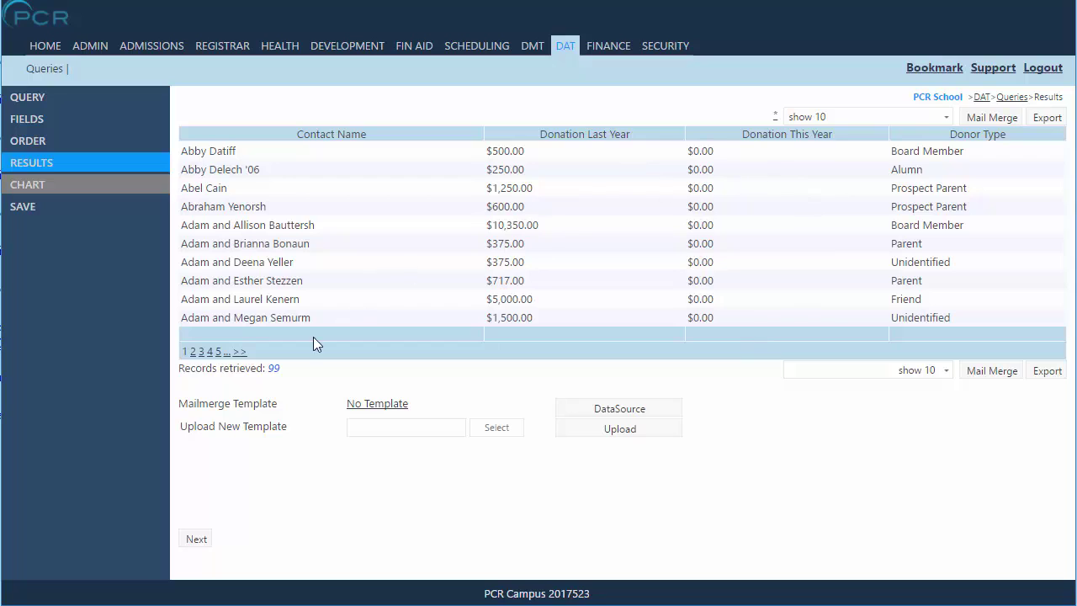
{"action": "double_click", "coordinate": [273, 368]}
Delete both donation conditions from the Donor table and save the connection
{"action": "left_click", "coordinate": [55, 101]}
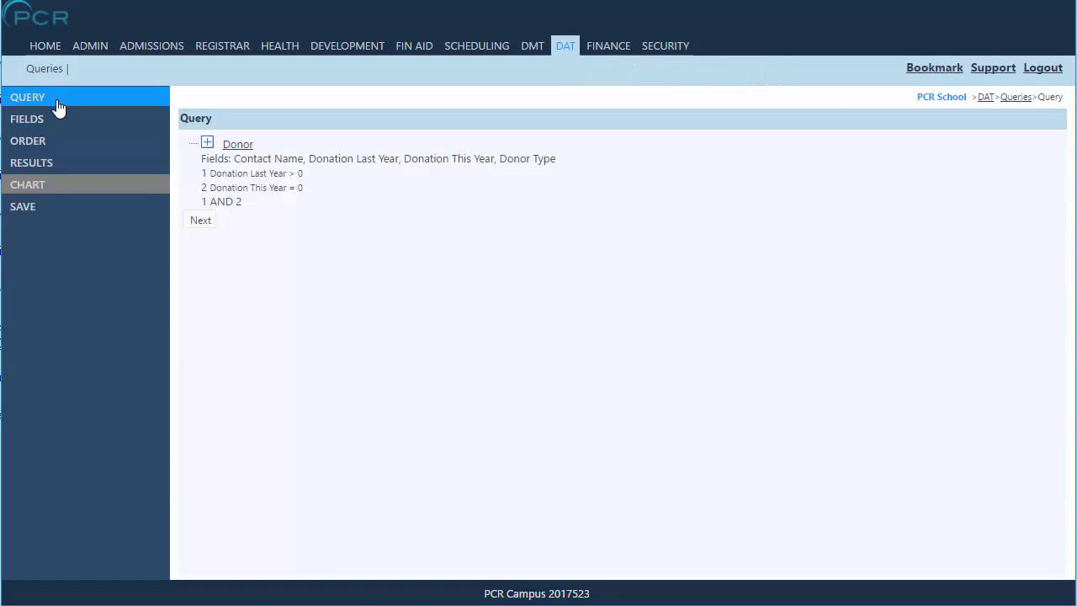
{"action": "left_click", "coordinate": [237, 145]}
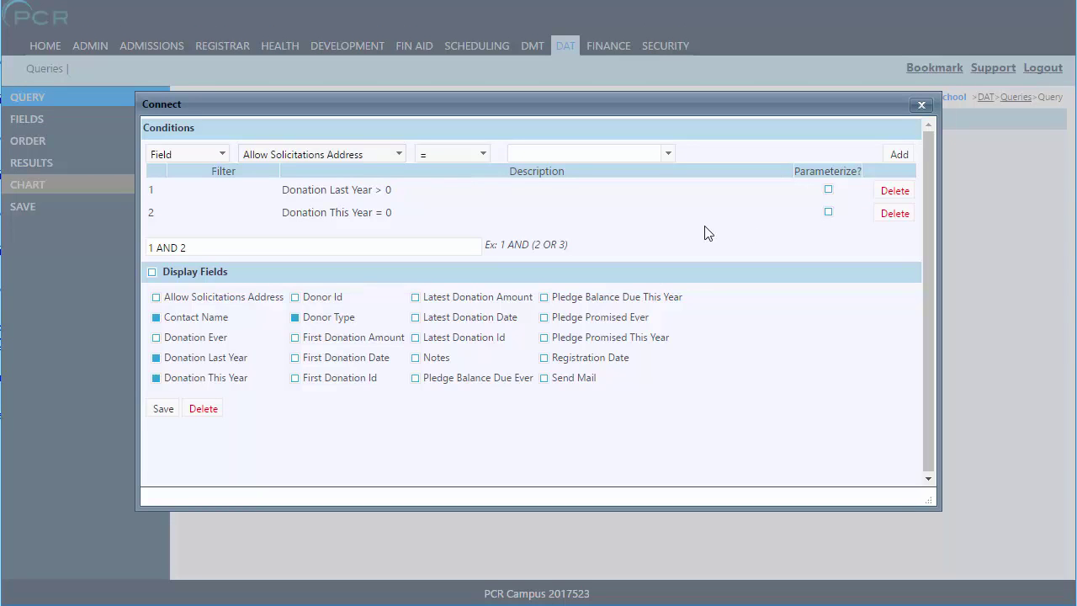
{"action": "left_click", "coordinate": [894, 213]}
{"action": "left_click", "coordinate": [894, 191]}
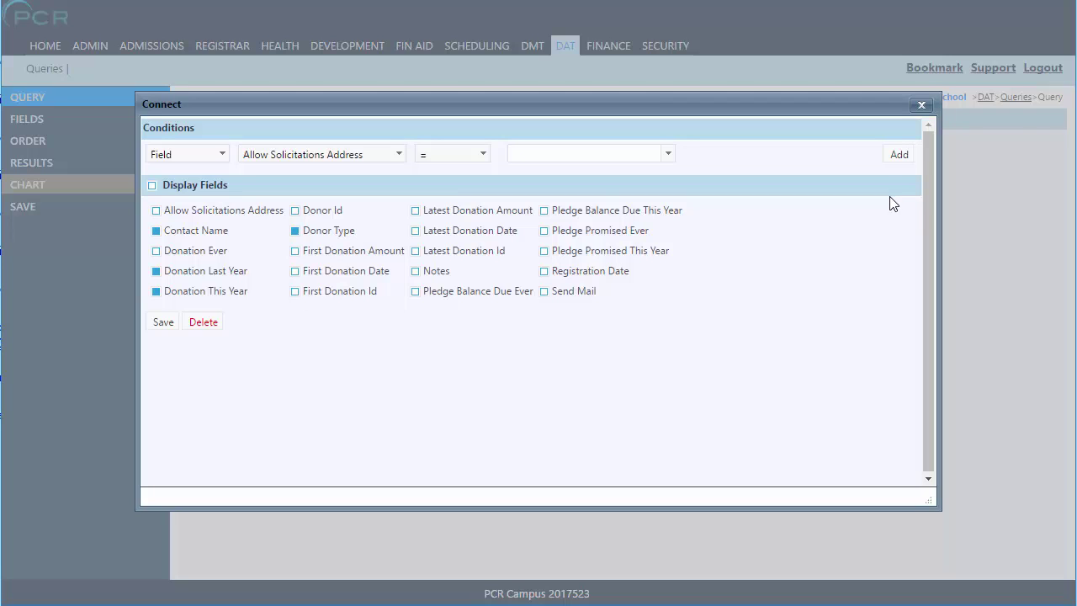
{"action": "left_click", "coordinate": [162, 322]}
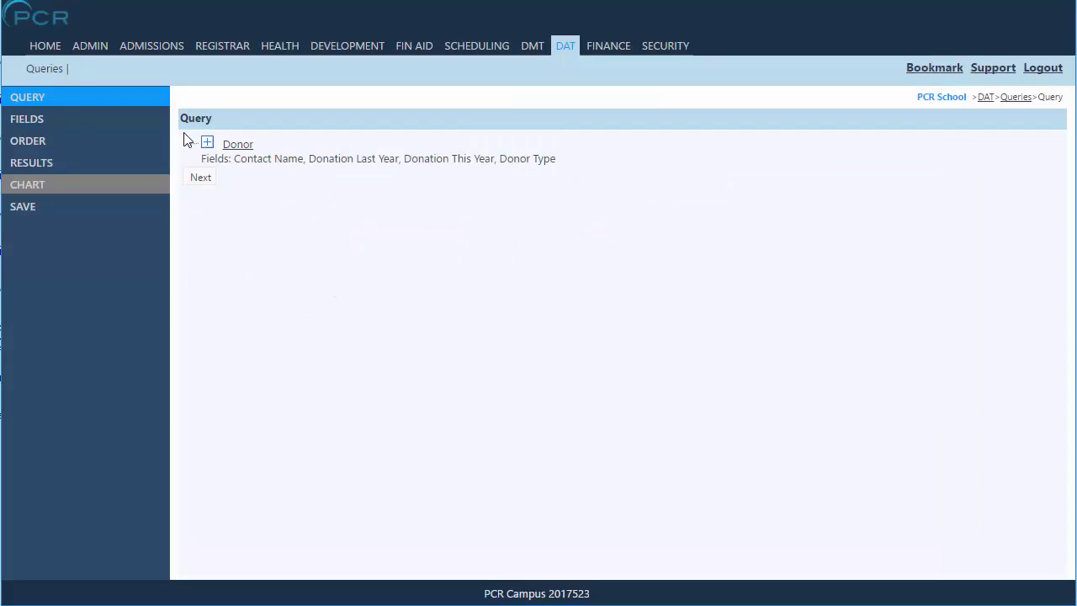
Connect Donor with the Donation (Giving) table, include Donation Amount as a display field, and save the connection
{"action": "left_click", "coordinate": [207, 144]}
{"action": "left_click", "coordinate": [482, 130]}
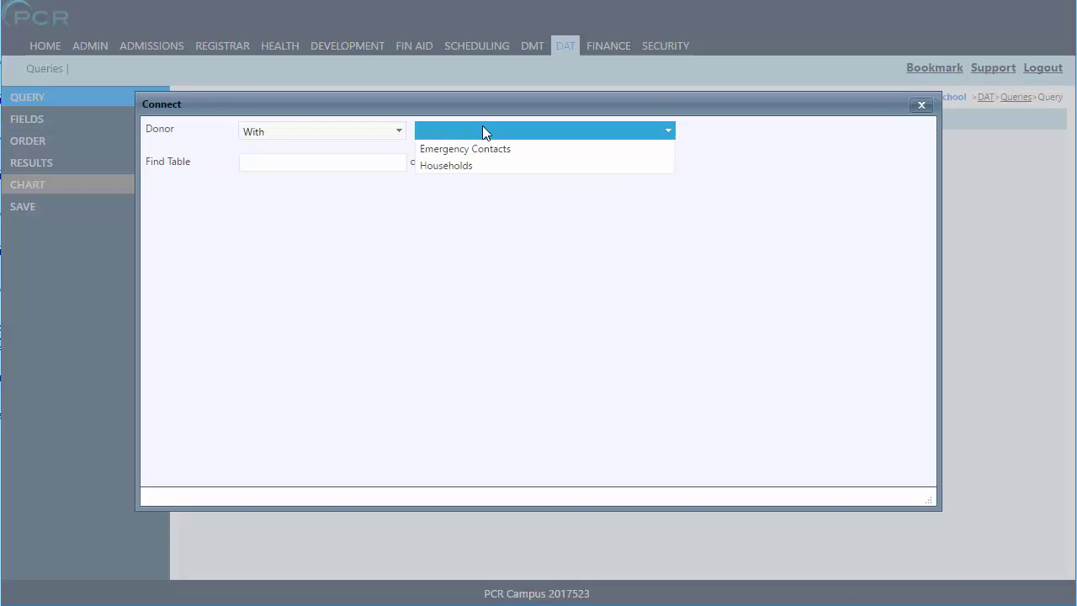
{"action": "left_click", "coordinate": [488, 165]}
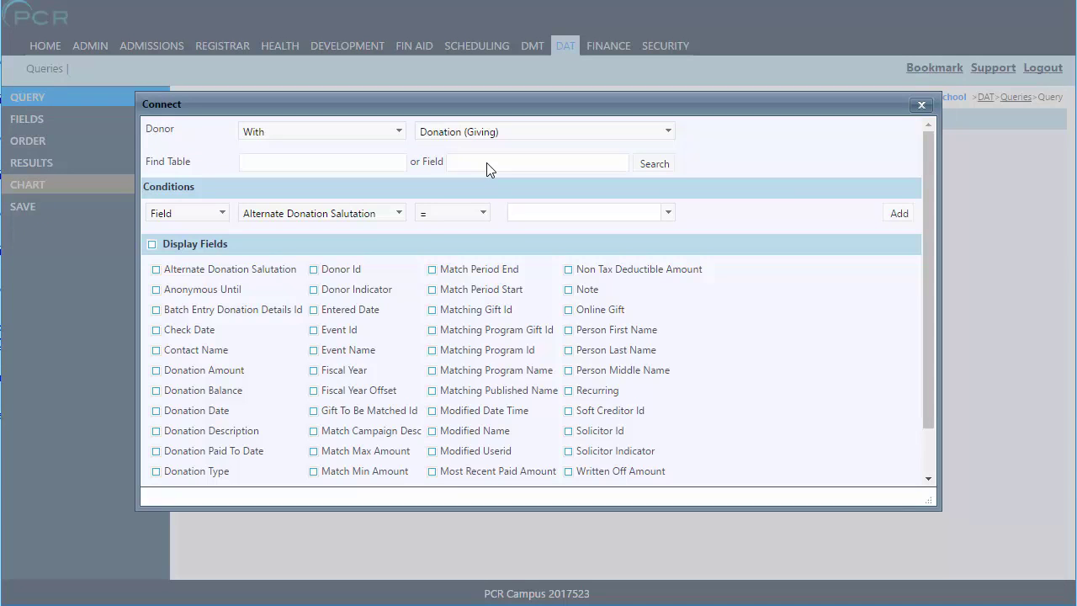
{"action": "left_click", "coordinate": [219, 370]}
{"action": "scroll", "coordinate": [277, 442], "scroll_direction": "down", "scroll_amount": 2}
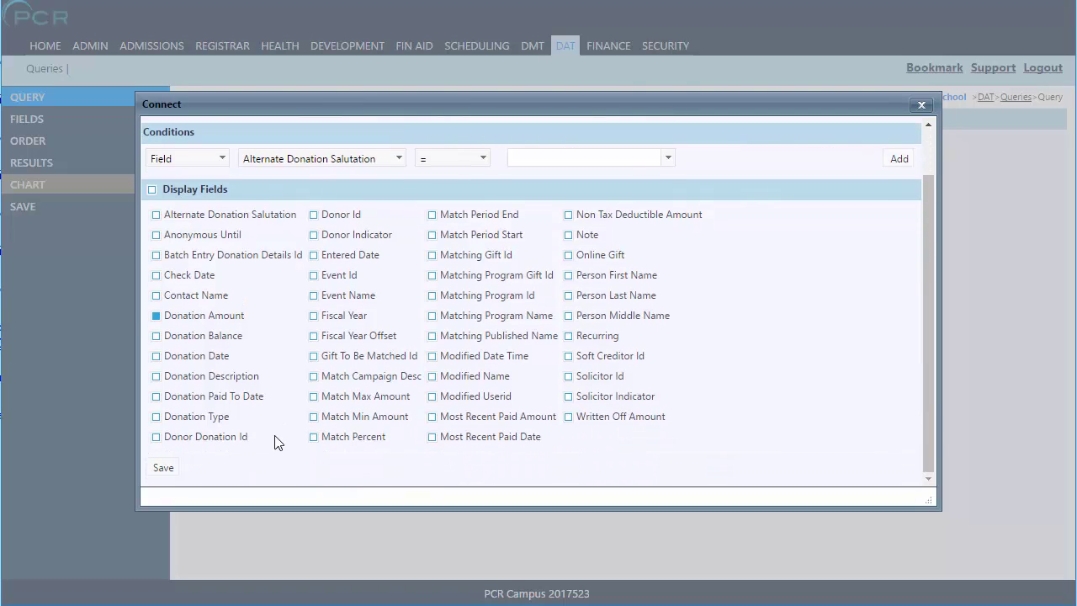
{"action": "left_click", "coordinate": [175, 471]}
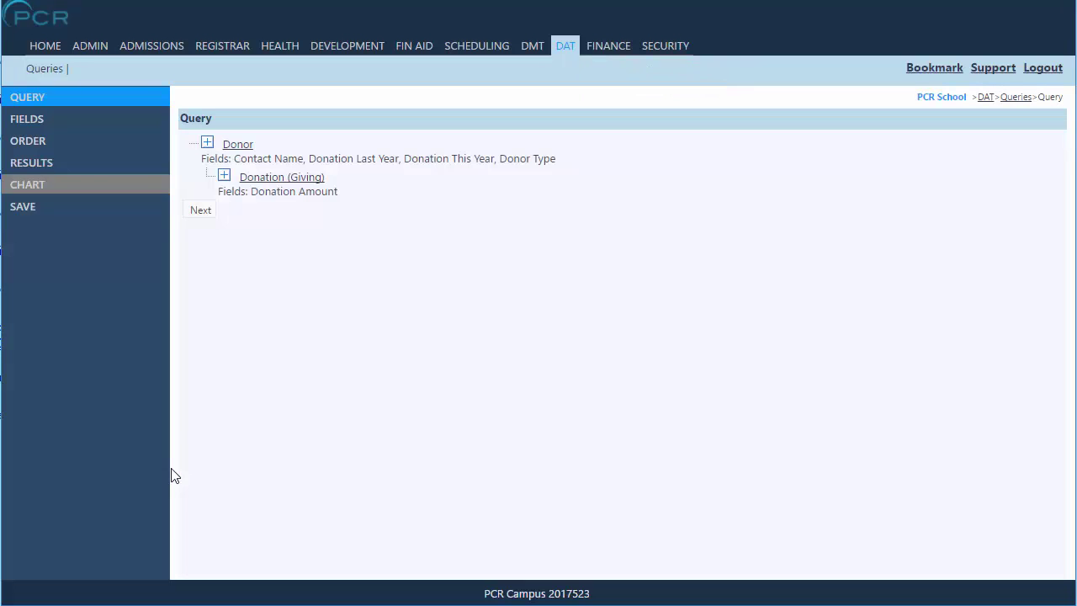
Set the display format of Donation Amount to ($1.23) and review the report results
{"action": "left_click", "coordinate": [79, 120]}
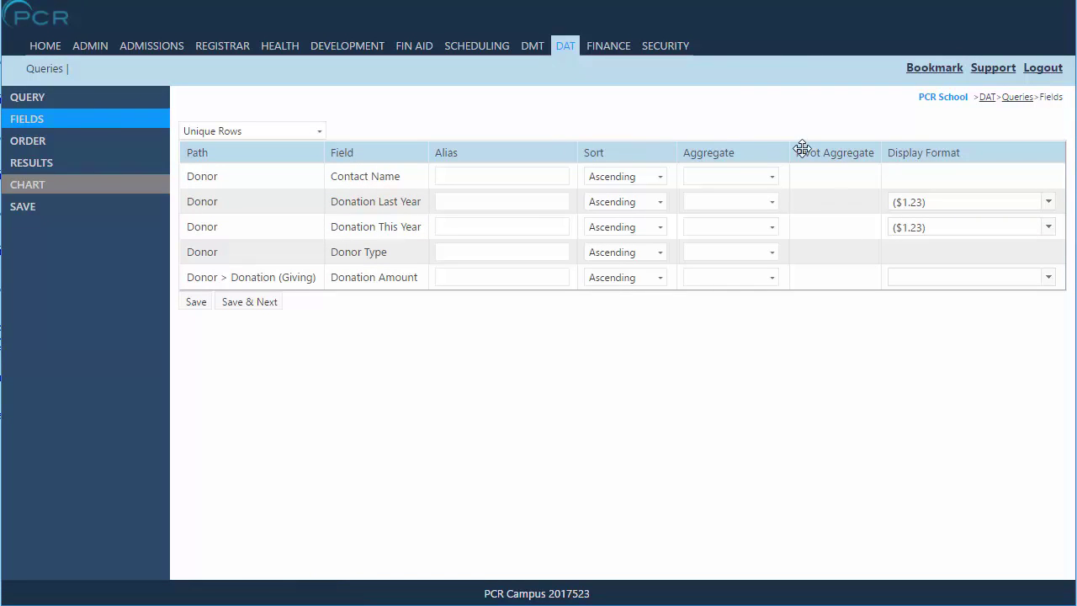
{"action": "left_click", "coordinate": [923, 277]}
{"action": "left_click", "coordinate": [914, 312]}
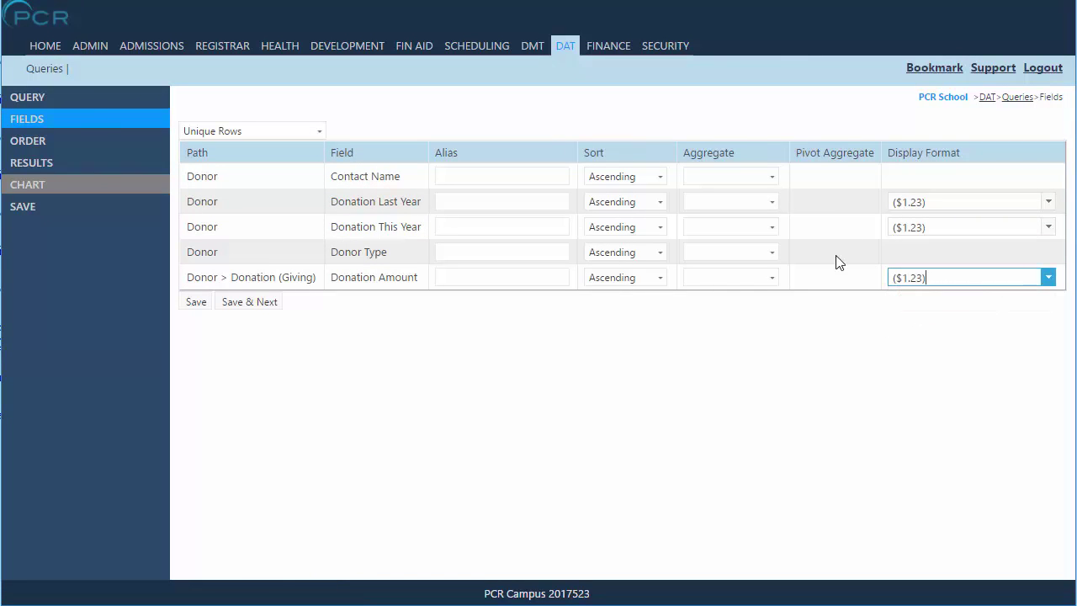
{"action": "left_click", "coordinate": [74, 166]}
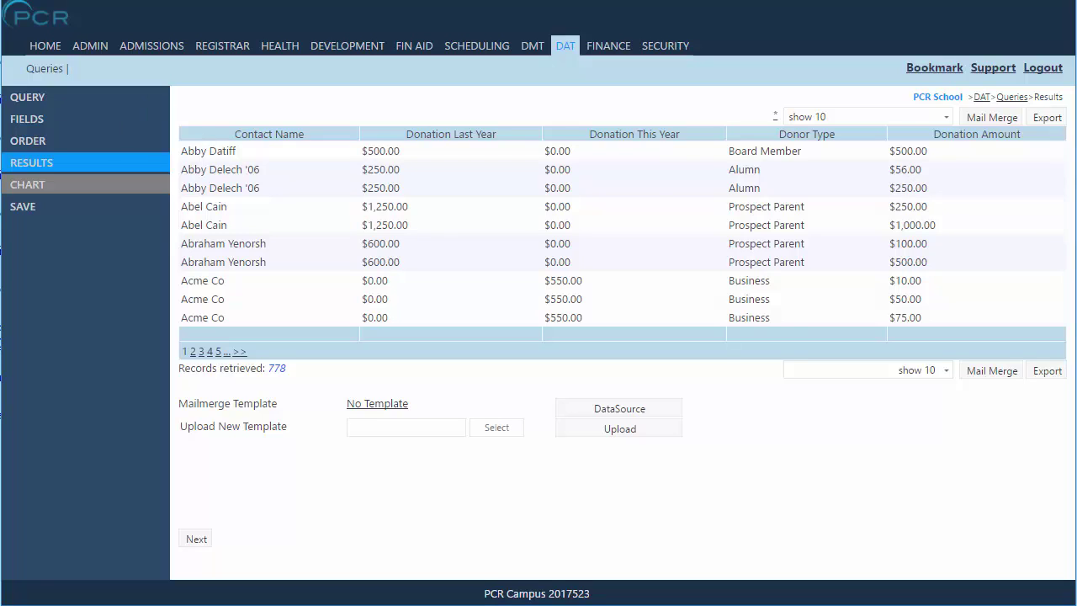
Add the condition Fiscal Year = 20162017 to the Donation (Giving) table, save the connection and review the results
{"action": "left_click", "coordinate": [20, 100]}
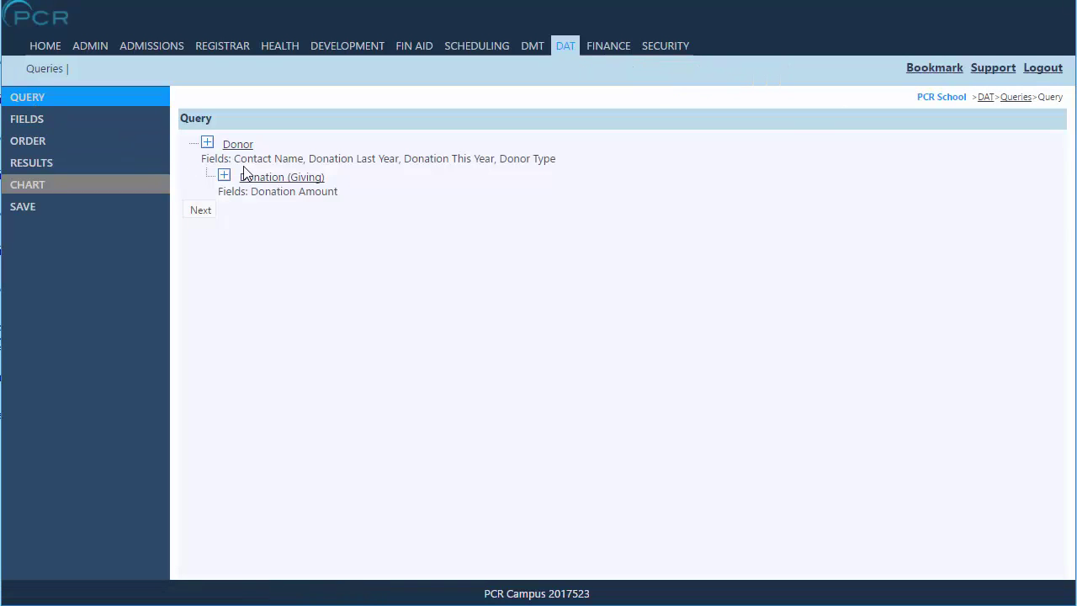
{"action": "left_click", "coordinate": [264, 177]}
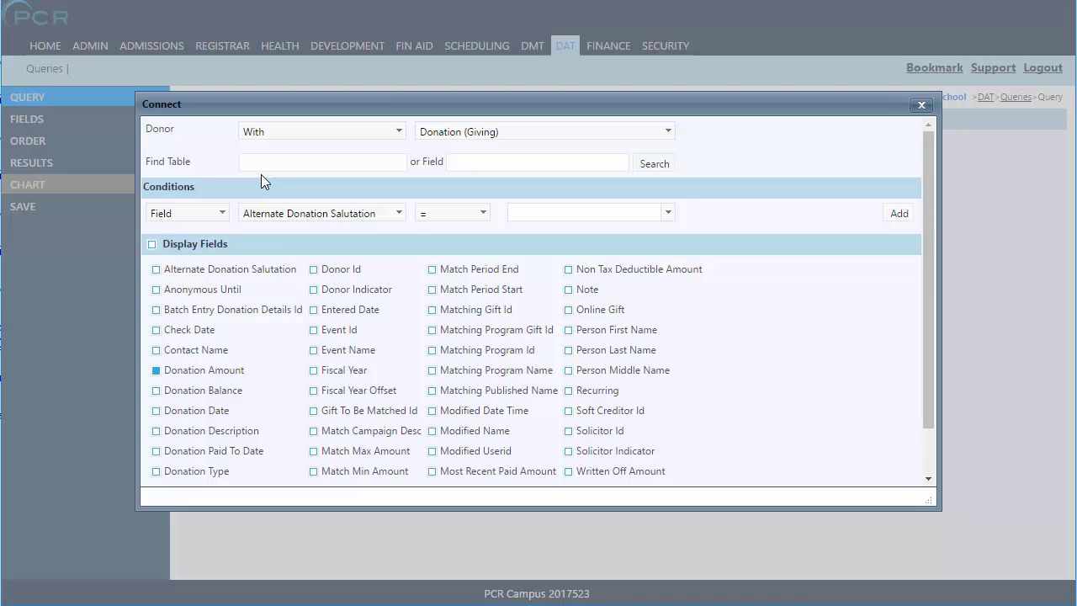
{"action": "left_click", "coordinate": [279, 210]}
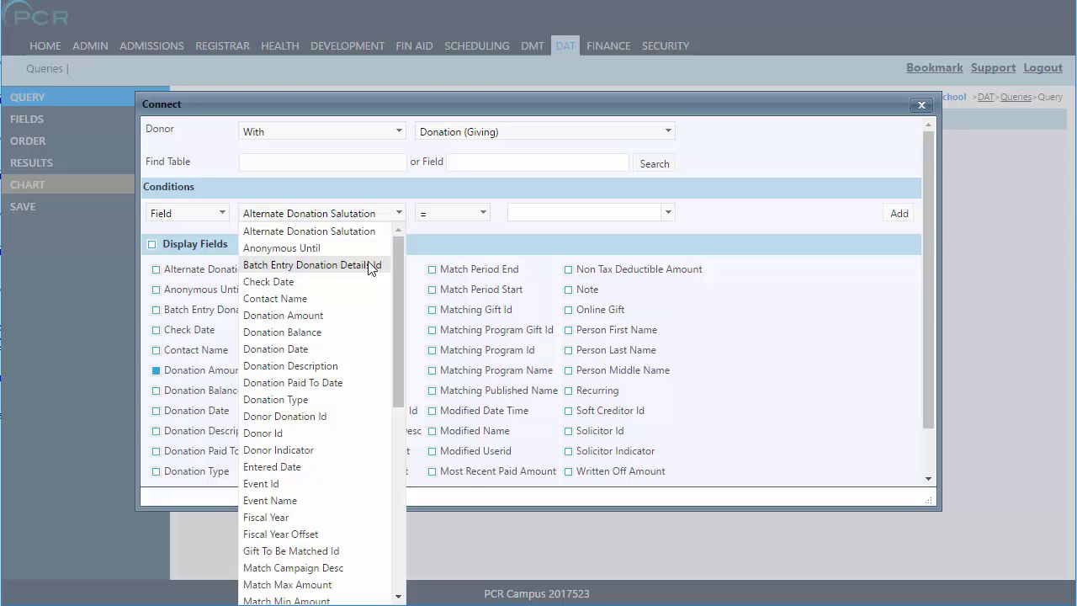
{"action": "left_click", "coordinate": [266, 516]}
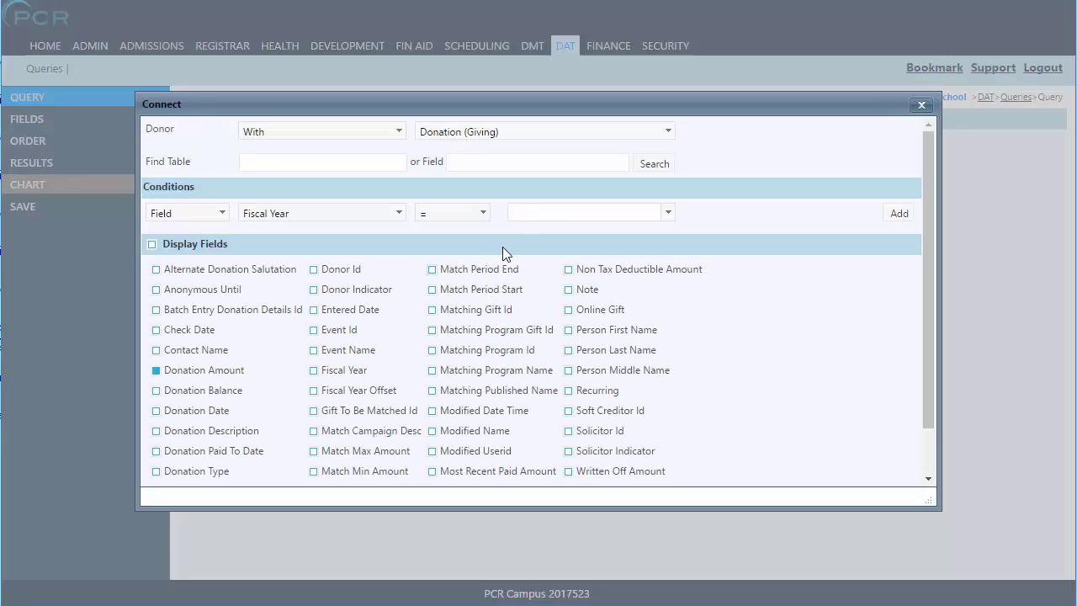
{"action": "left_click", "coordinate": [539, 211]}
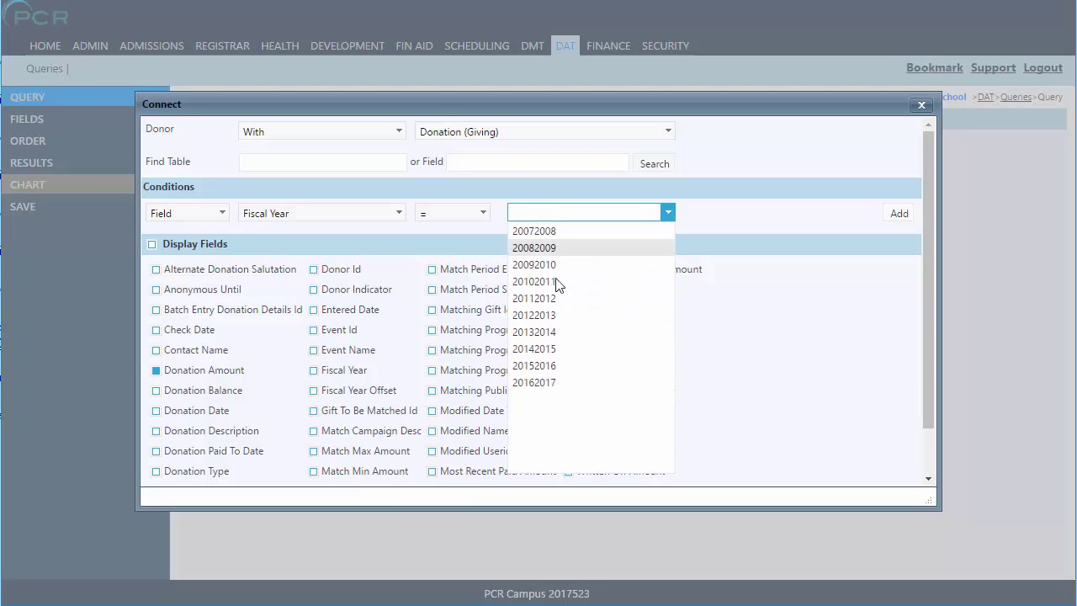
{"action": "left_click", "coordinate": [551, 382]}
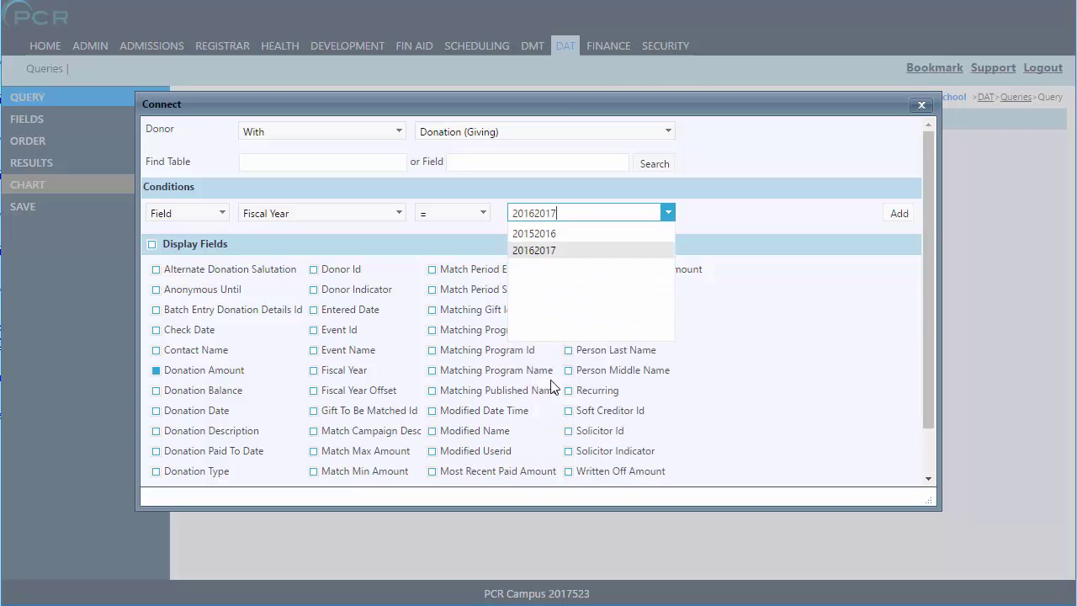
{"action": "left_click", "coordinate": [897, 214]}
{"action": "scroll", "coordinate": [537, 301], "scroll_direction": "down", "scroll_amount": 3}
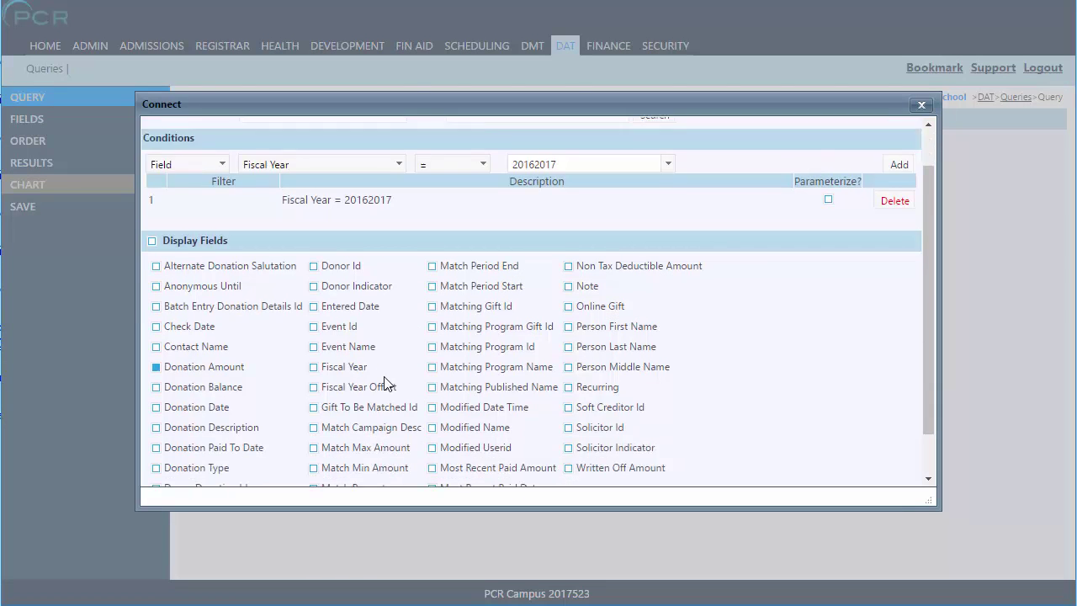
{"action": "left_click", "coordinate": [164, 468]}
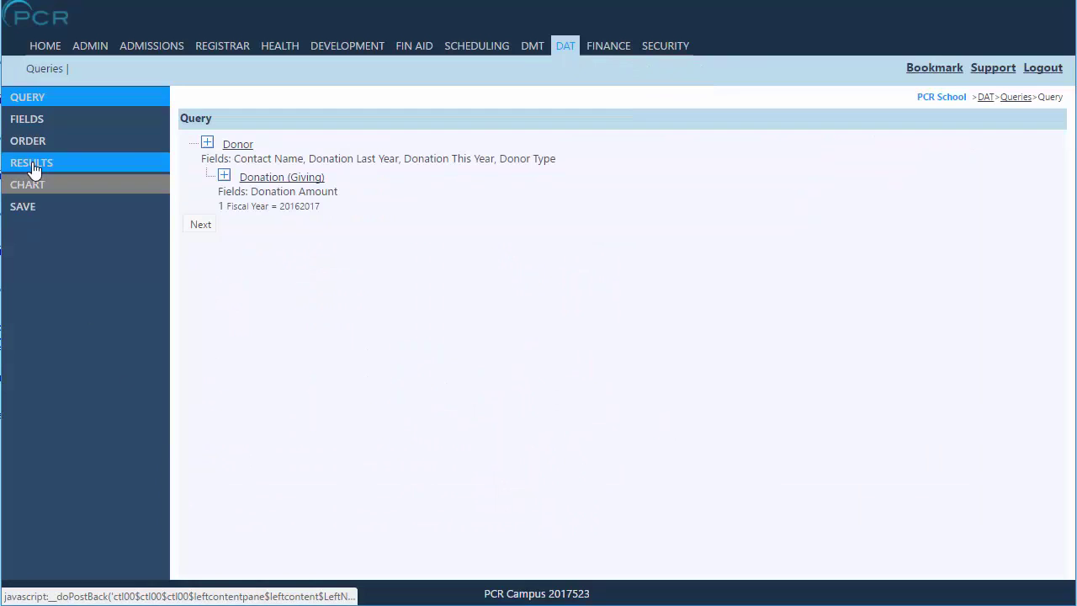
{"action": "left_click", "coordinate": [32, 165]}
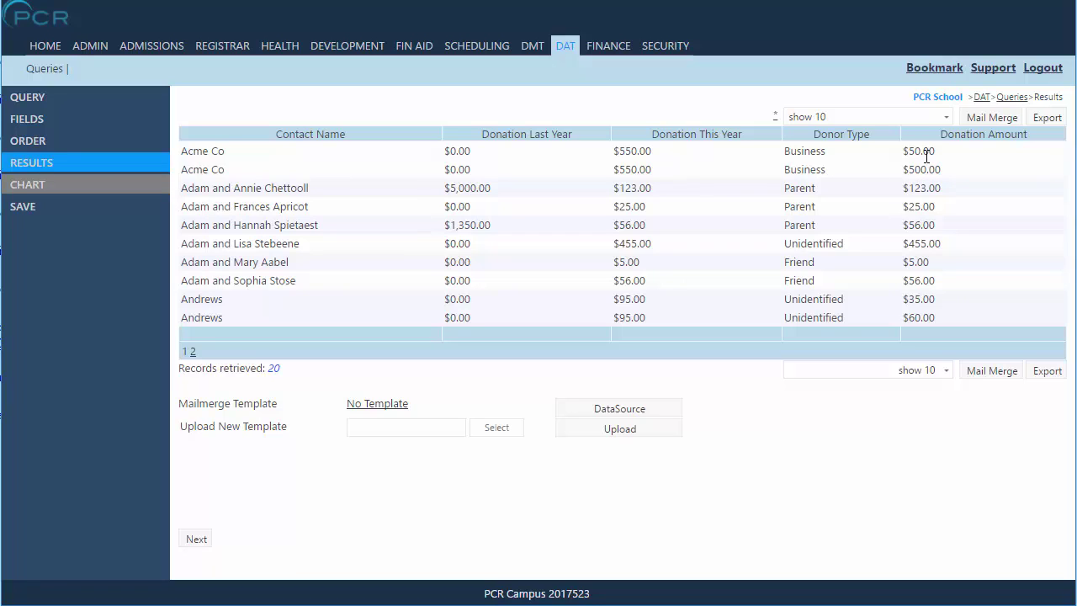
Connect Donation with the Campaign Allocation table, include Amount as a display field, and save the connection
{"action": "left_click", "coordinate": [40, 99]}
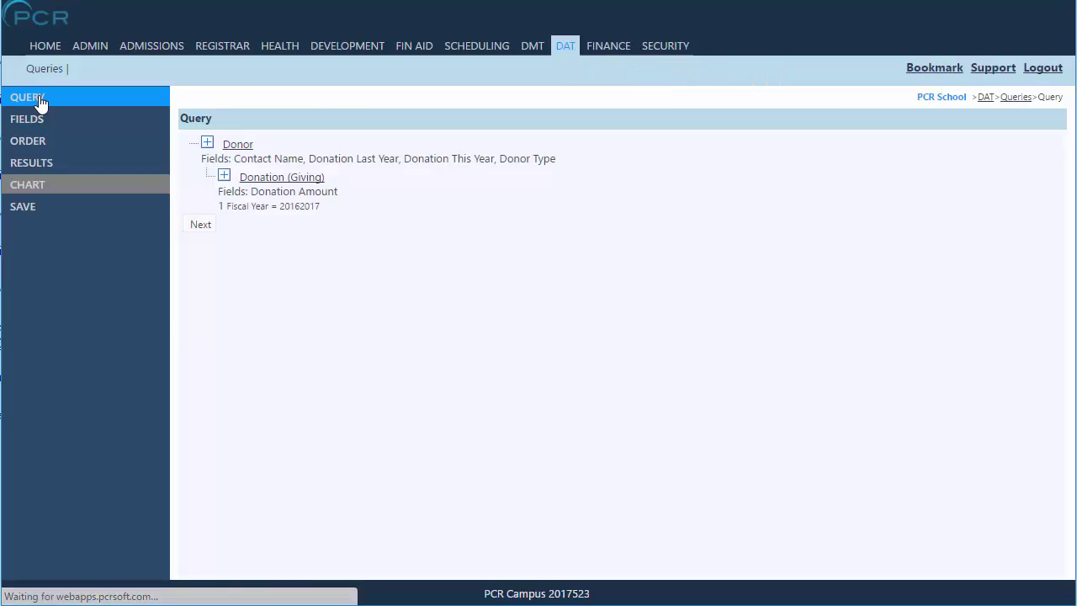
{"action": "left_click", "coordinate": [225, 178]}
{"action": "left_click", "coordinate": [625, 135]}
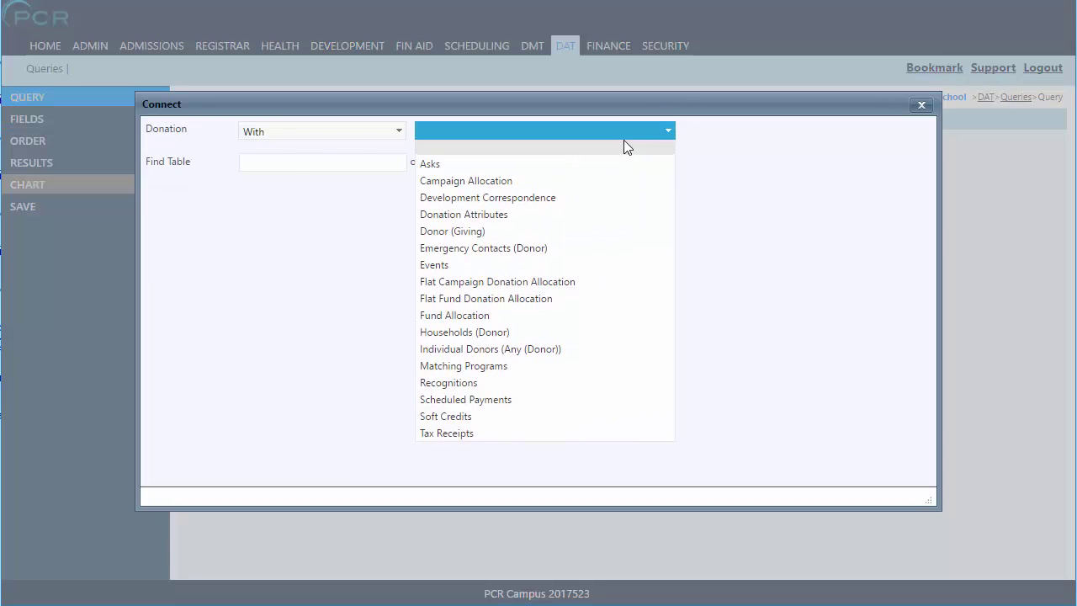
{"action": "left_click", "coordinate": [503, 180]}
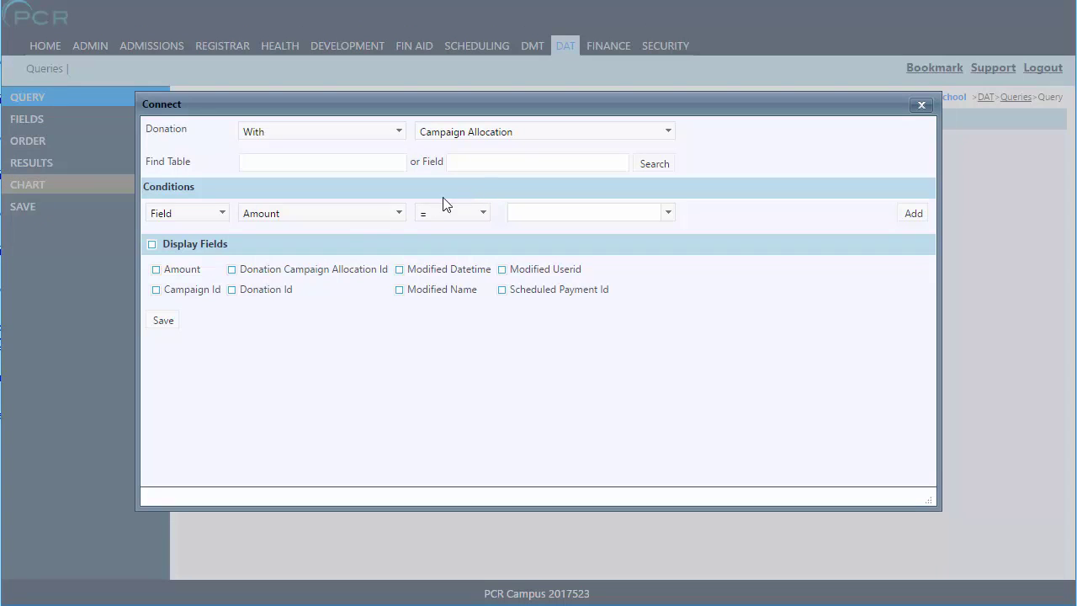
{"action": "left_click", "coordinate": [186, 213]}
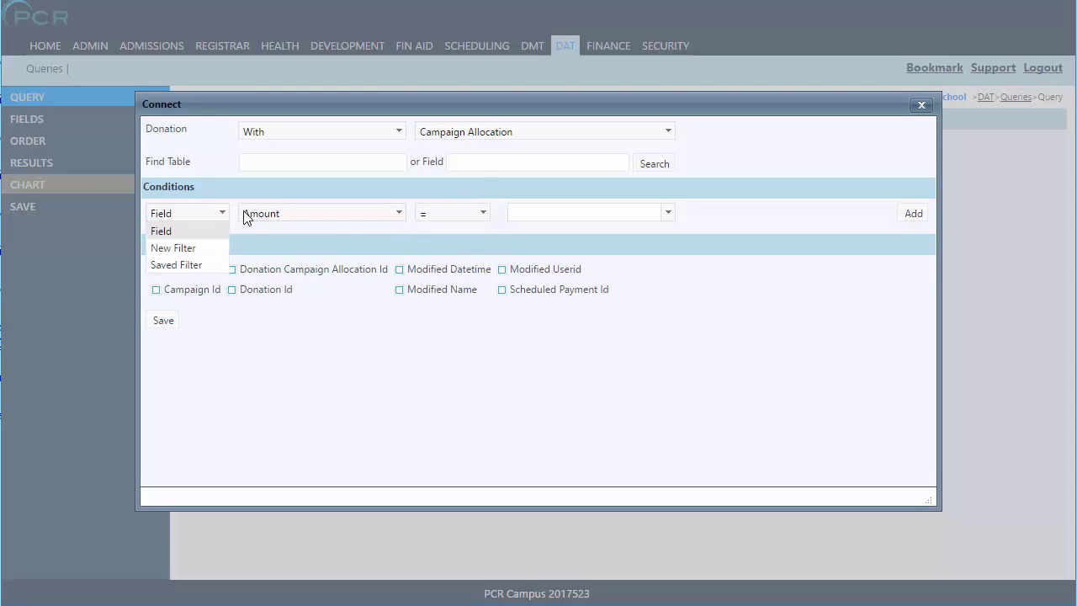
{"action": "left_click", "coordinate": [244, 213]}
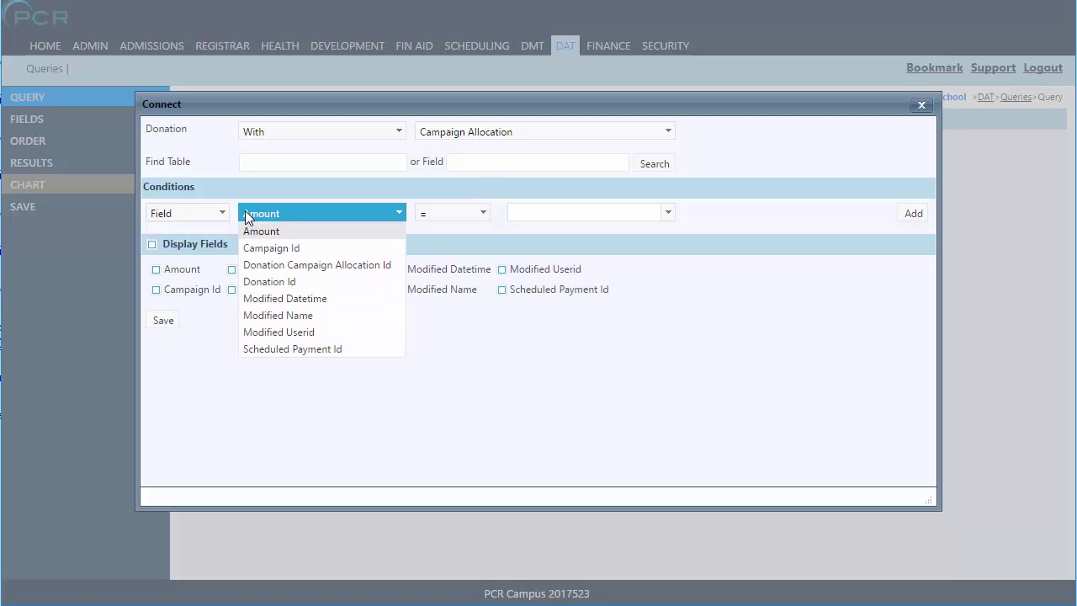
{"action": "left_click", "coordinate": [262, 231]}
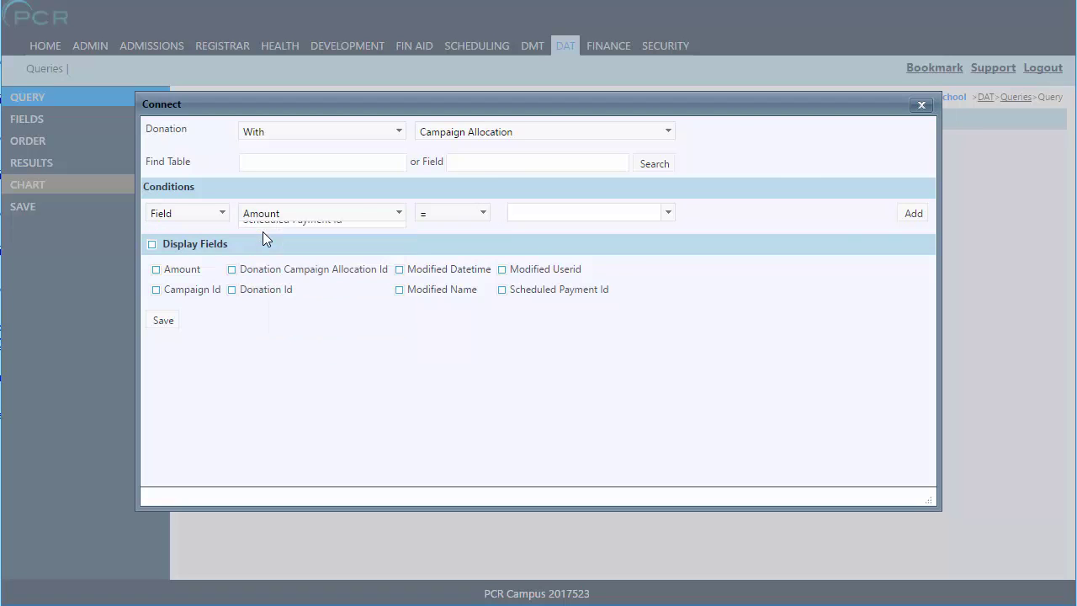
{"action": "left_click", "coordinate": [195, 275]}
{"action": "left_click", "coordinate": [165, 323]}
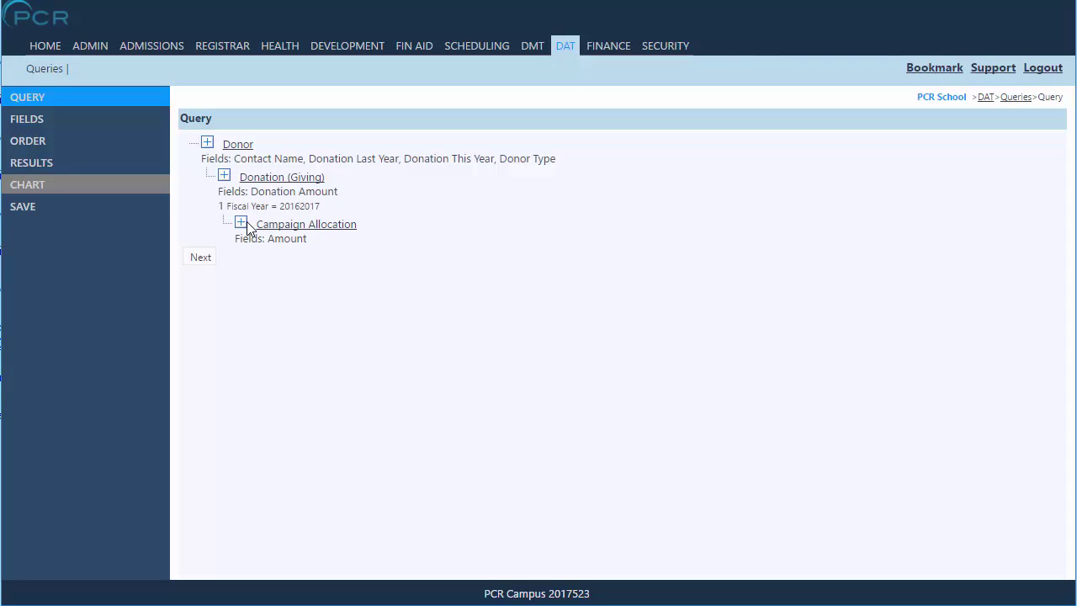
Connect Campaign Allocation with Campaigns (Donation - Campaign Allocation), display Campaign Desc and Campaign Type, save, and check the results
{"action": "left_click", "coordinate": [240, 223]}
{"action": "left_click", "coordinate": [564, 124]}
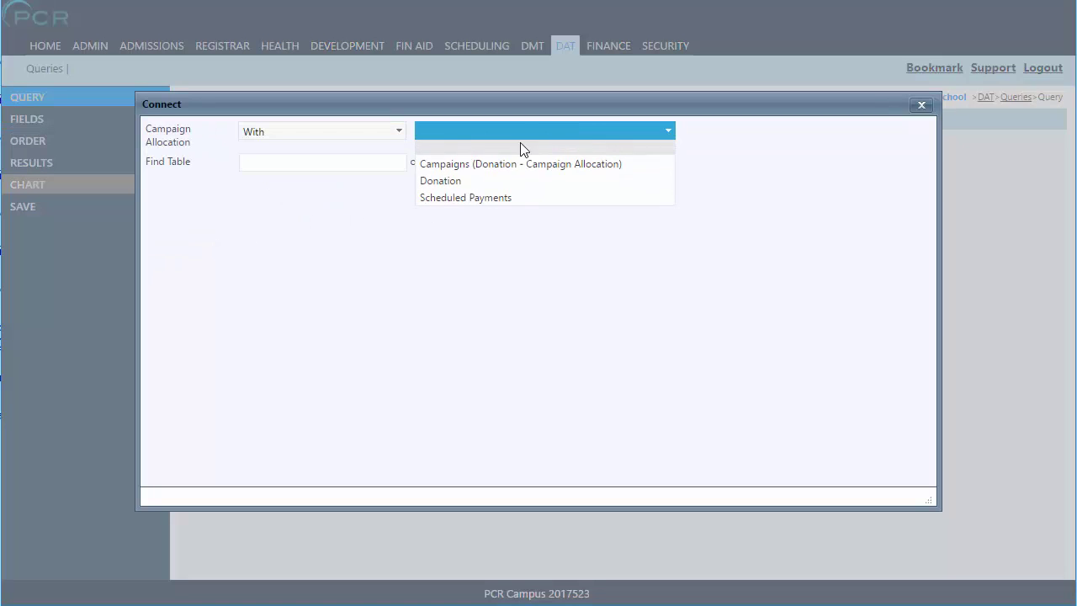
{"action": "left_click", "coordinate": [491, 167]}
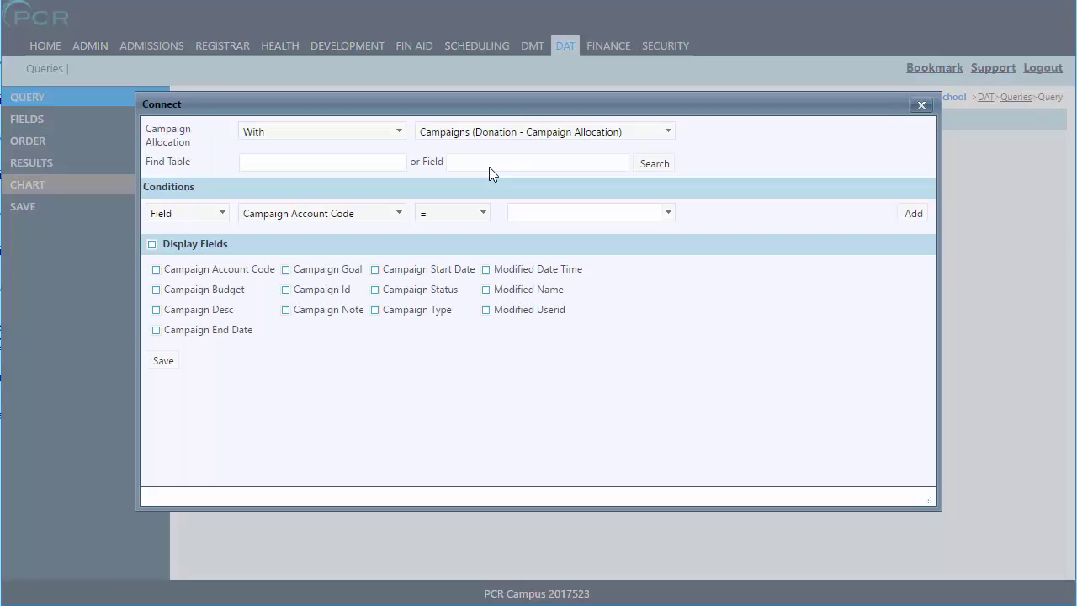
{"action": "left_click", "coordinate": [423, 310]}
{"action": "left_click", "coordinate": [224, 310]}
{"action": "left_click", "coordinate": [163, 362]}
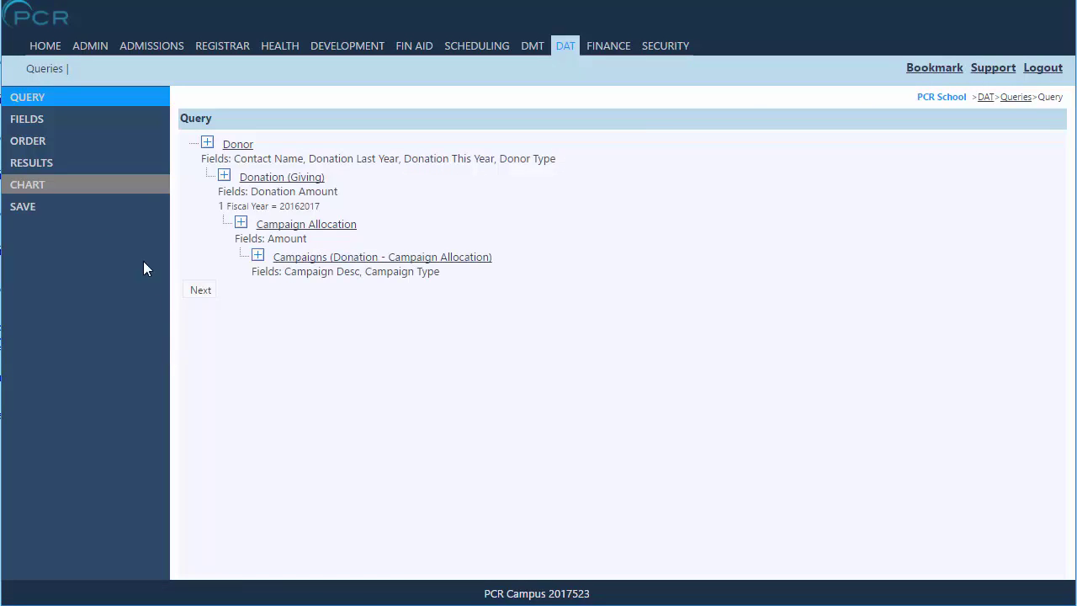
{"action": "left_click", "coordinate": [47, 167]}
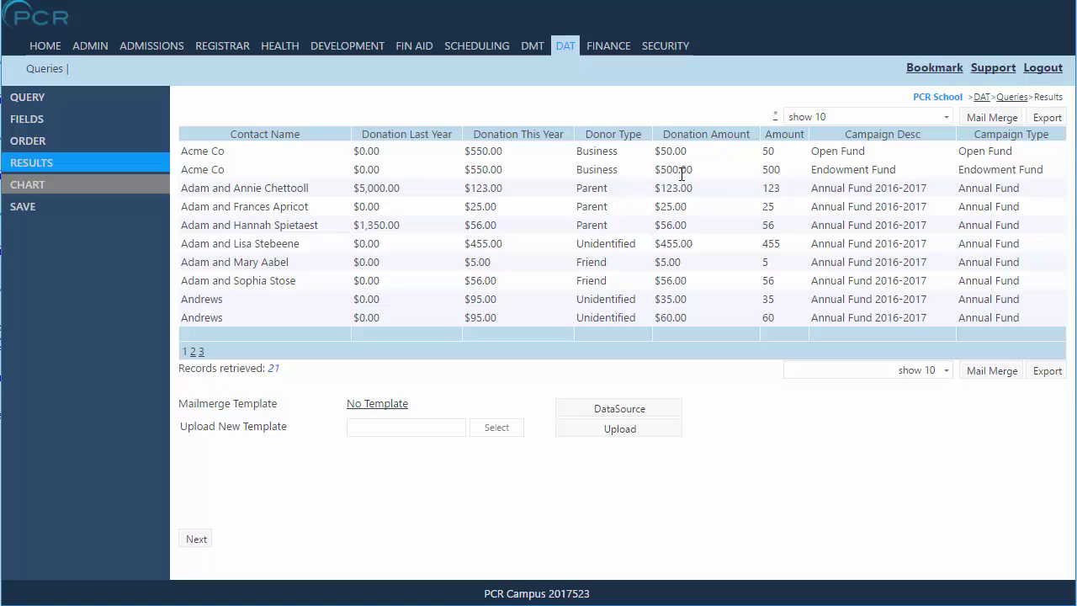
Compare the Amount column with Donation Amount, remove Amount from the Campaign Allocation display fields, and save the connection
{"action": "double_click", "coordinate": [771, 173]}
{"action": "left_click_drag", "start_coordinate": [695, 171], "coordinate": [655, 170]}
{"action": "double_click", "coordinate": [782, 136]}
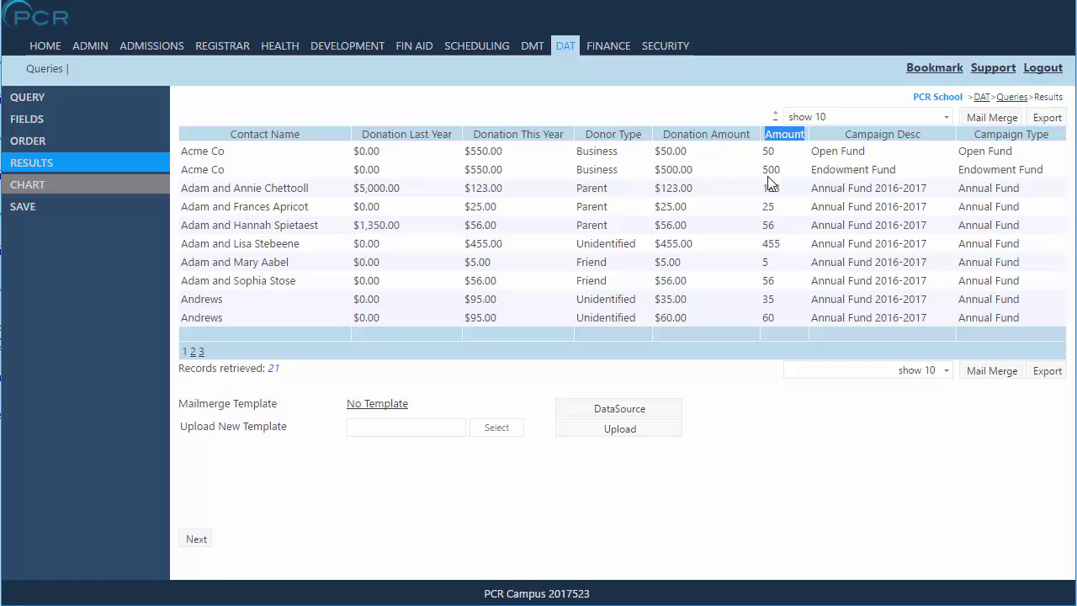
{"action": "left_click", "coordinate": [96, 101]}
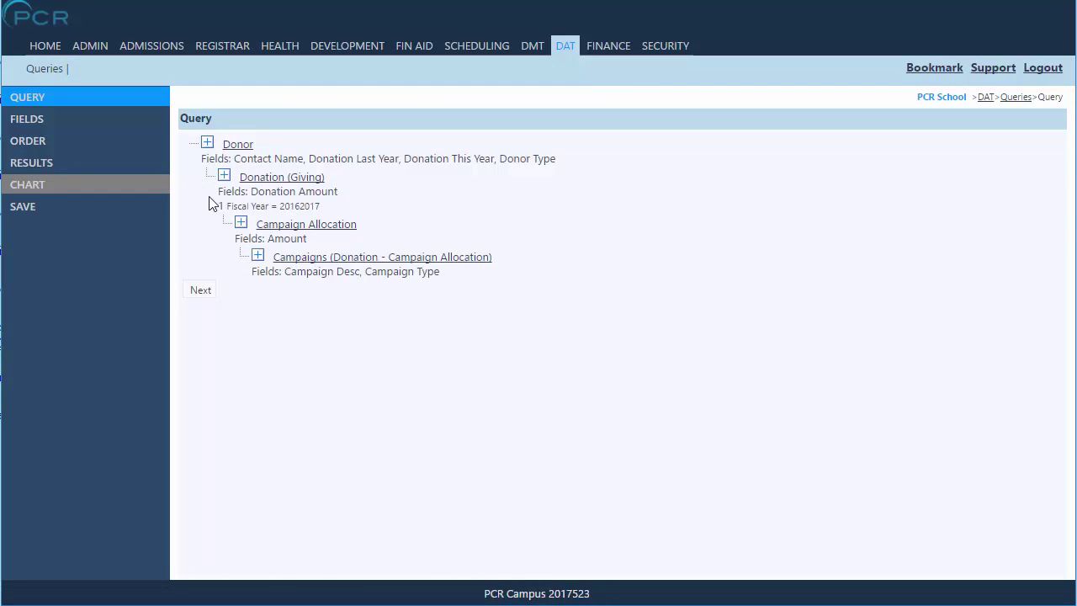
{"action": "left_click", "coordinate": [291, 224]}
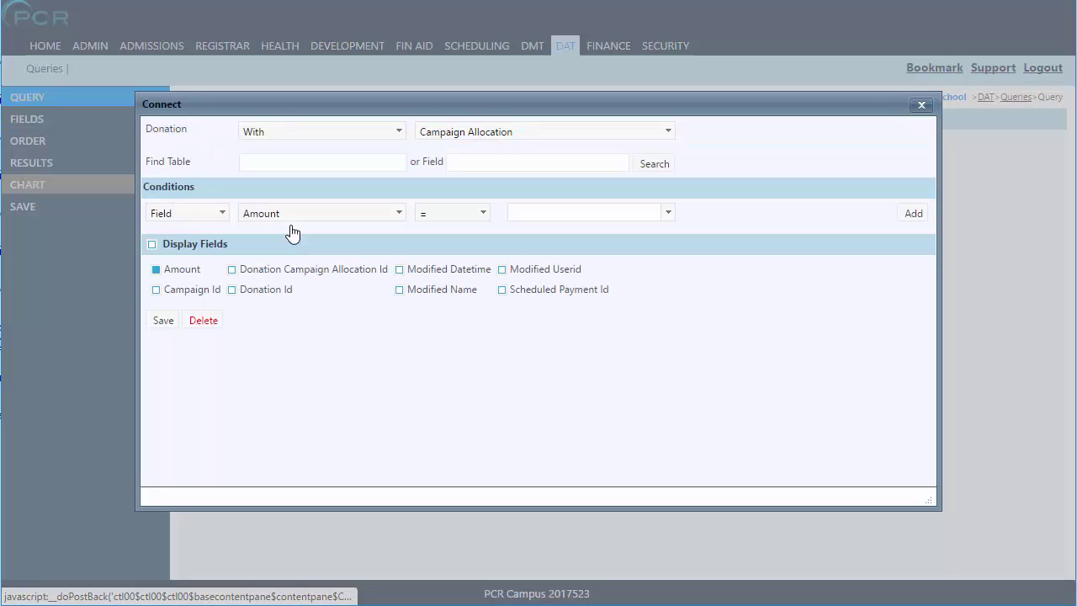
{"action": "left_click", "coordinate": [161, 322]}
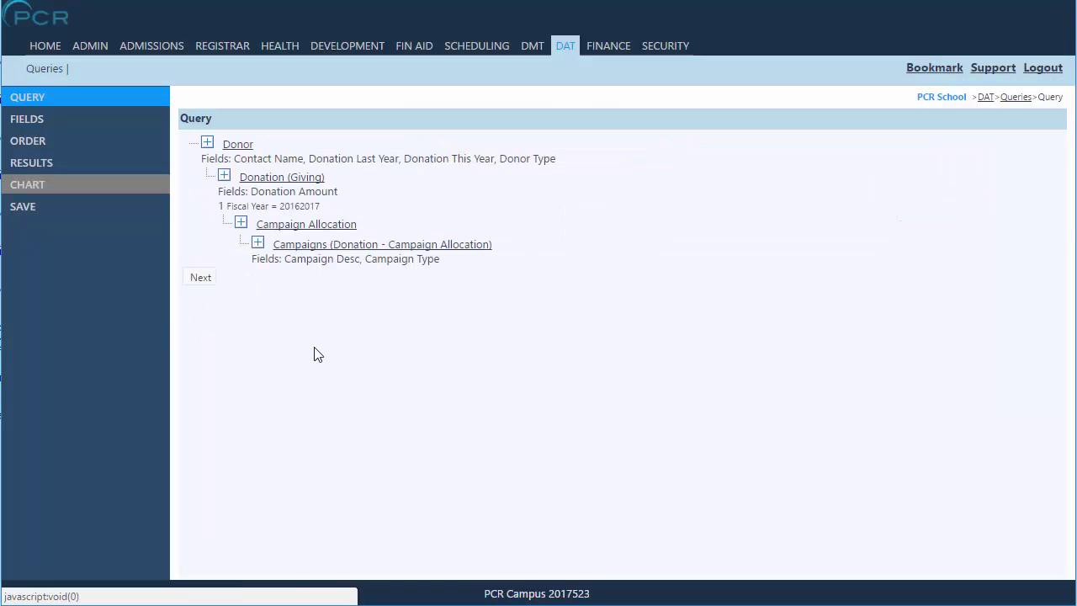
Set the aggregate of Donation Amount to Sum, save the field settings and review the results
{"action": "left_click", "coordinate": [58, 127]}
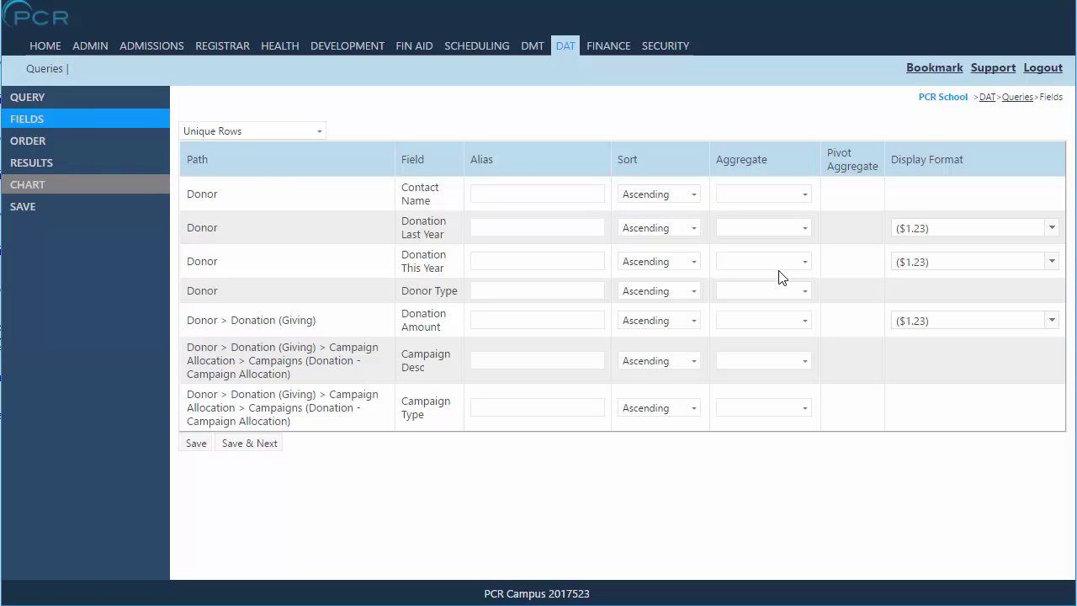
{"action": "left_click", "coordinate": [799, 320]}
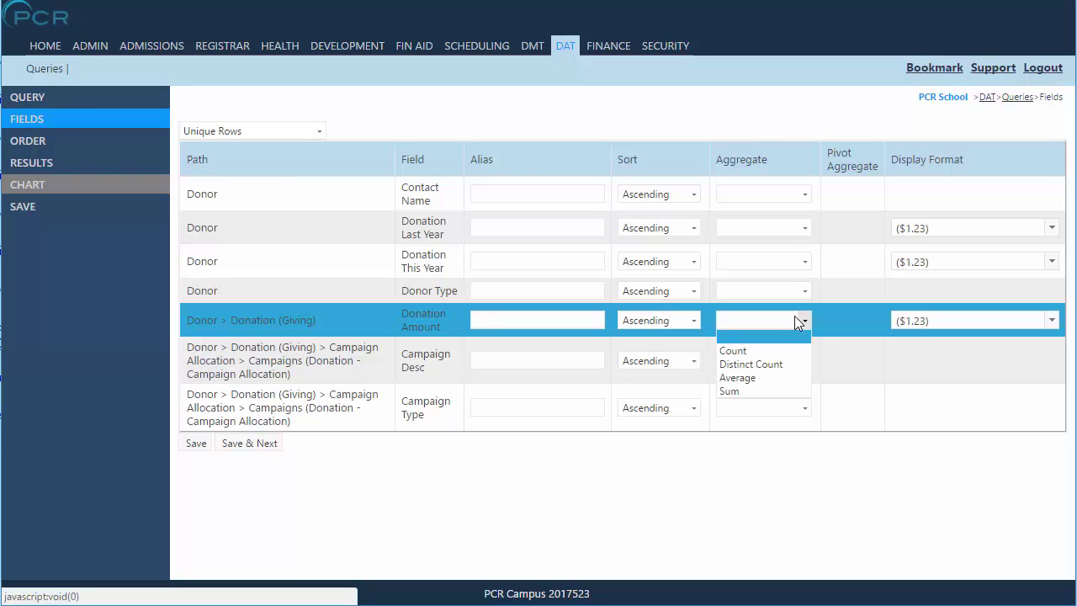
{"action": "left_click", "coordinate": [730, 392]}
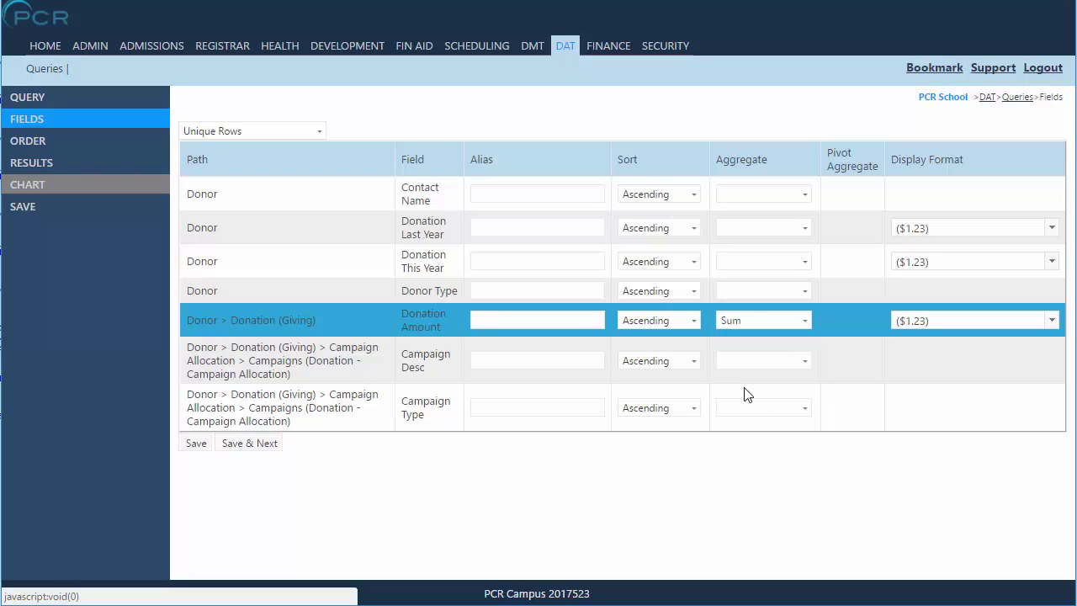
{"action": "left_click", "coordinate": [192, 444]}
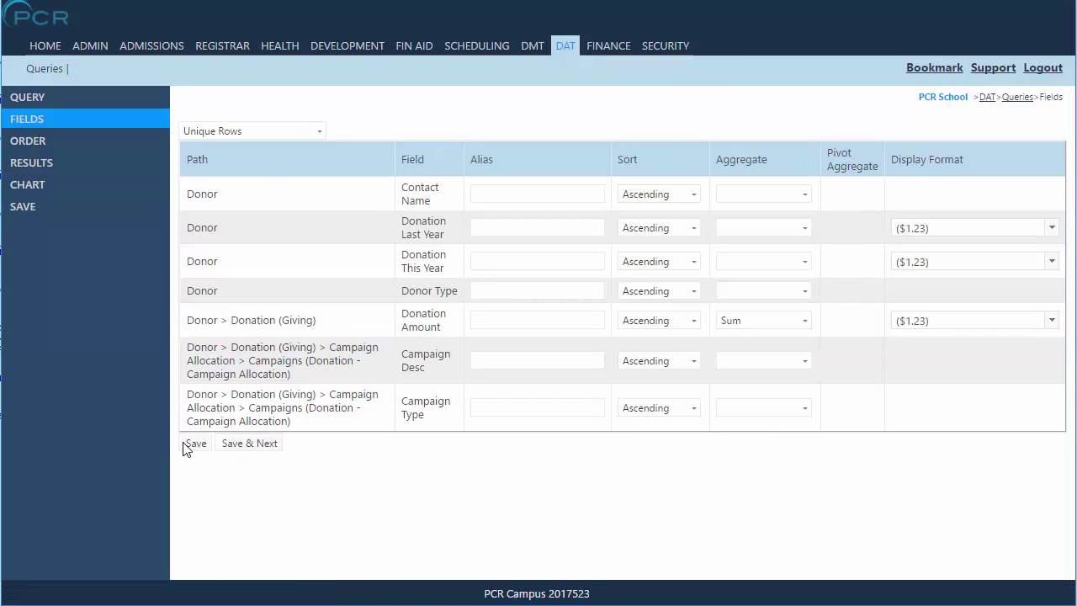
{"action": "left_click", "coordinate": [20, 173]}
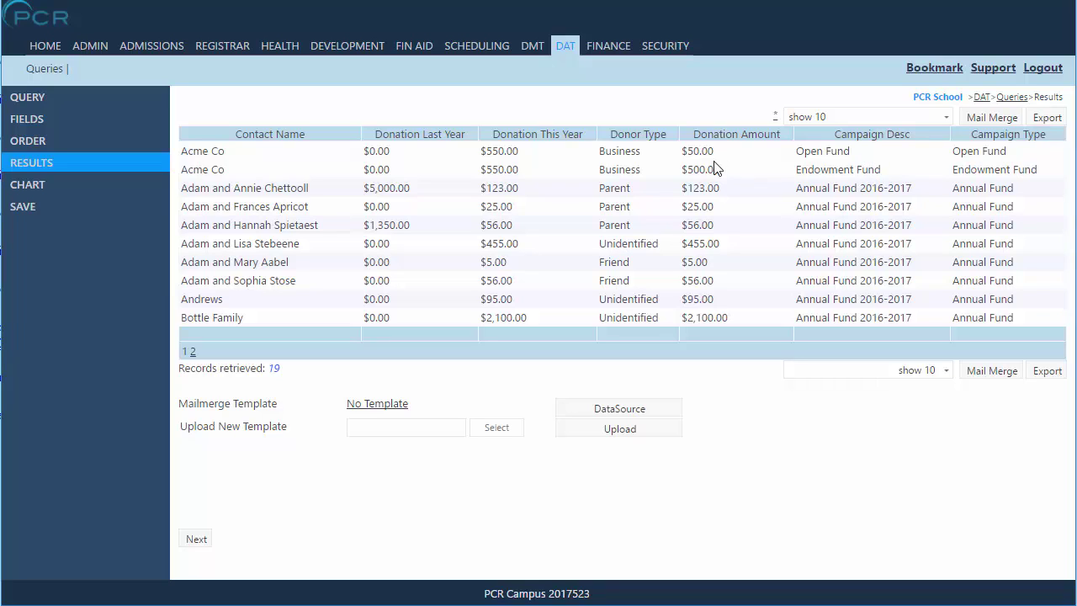
Remove Campaign Type and Campaign Desc from the Campaigns display fields, save the connection and review the results
{"action": "left_click", "coordinate": [38, 105]}
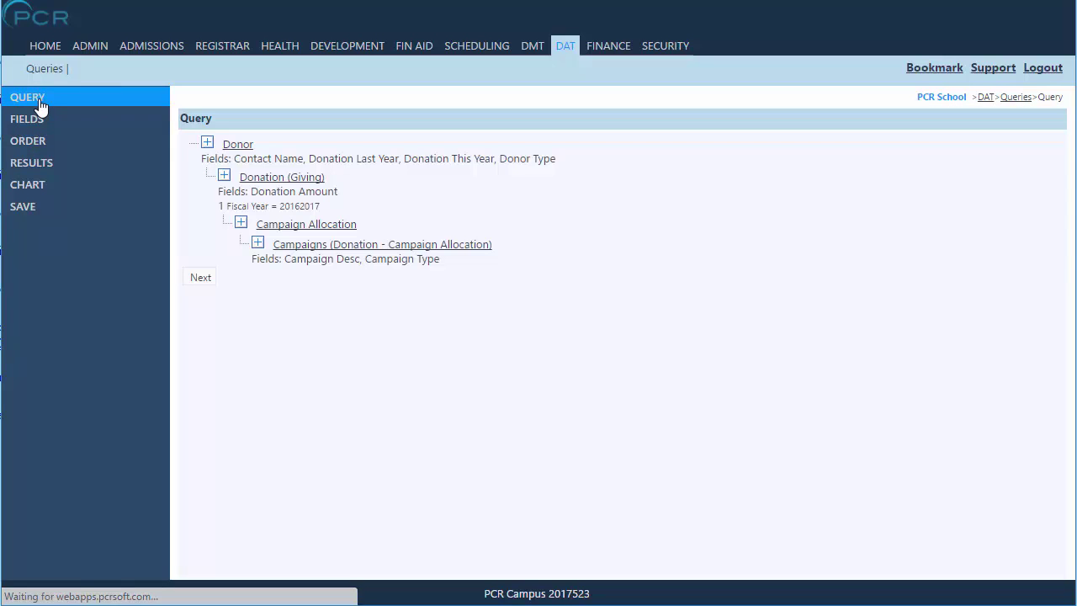
{"action": "left_click", "coordinate": [299, 249]}
{"action": "left_click", "coordinate": [414, 313]}
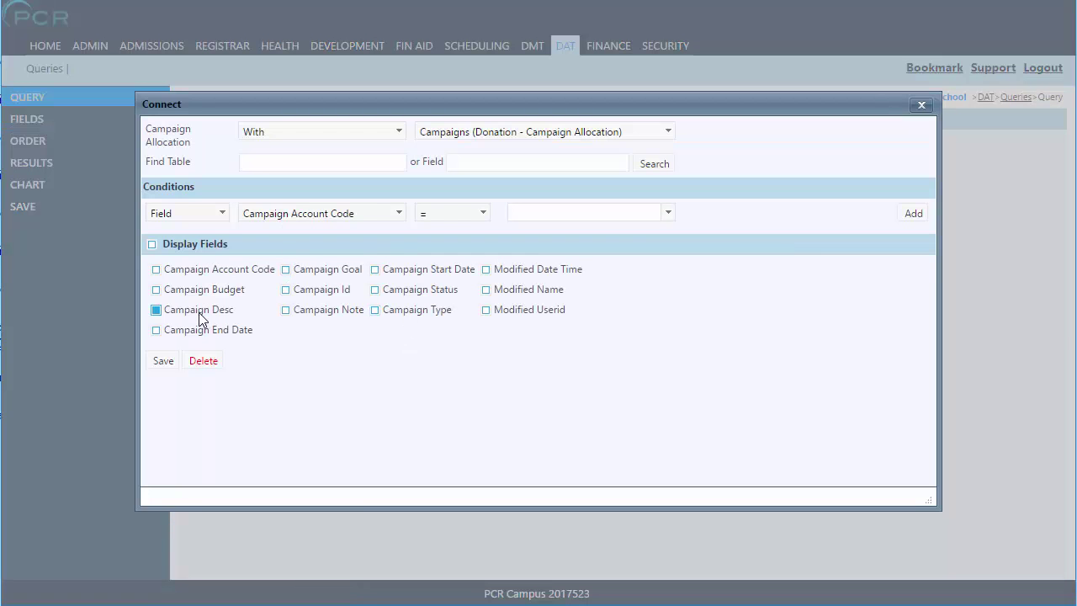
{"action": "left_click", "coordinate": [200, 313]}
{"action": "left_click", "coordinate": [162, 361]}
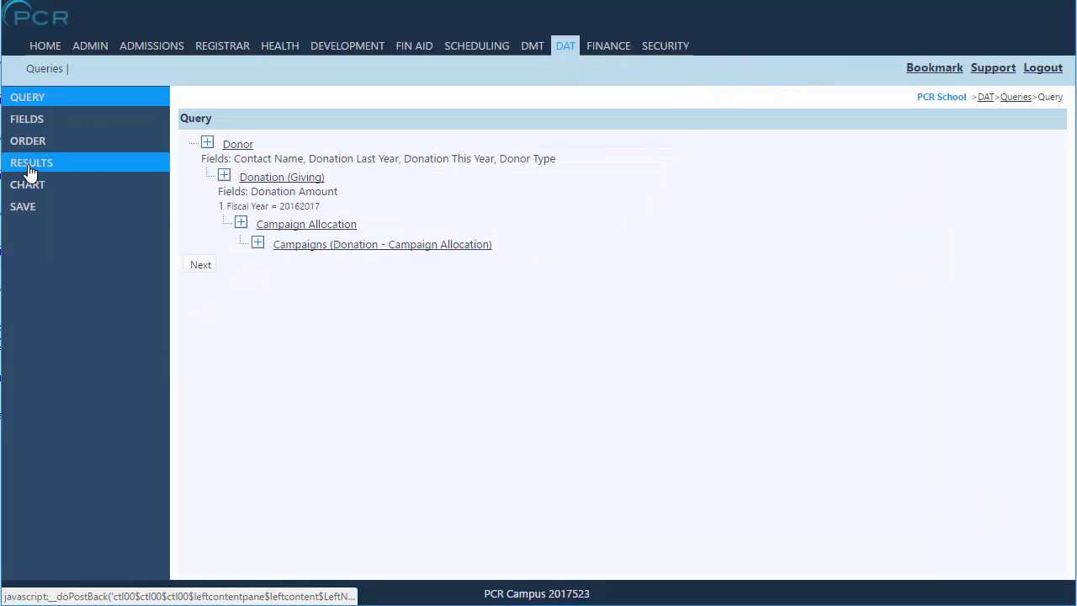
{"action": "left_click", "coordinate": [29, 170]}
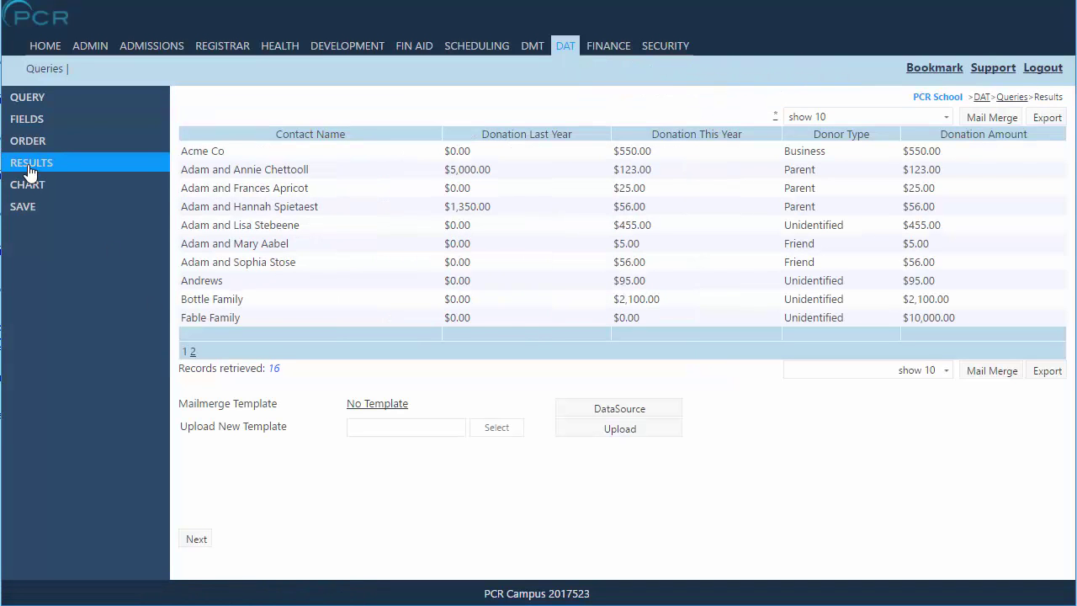